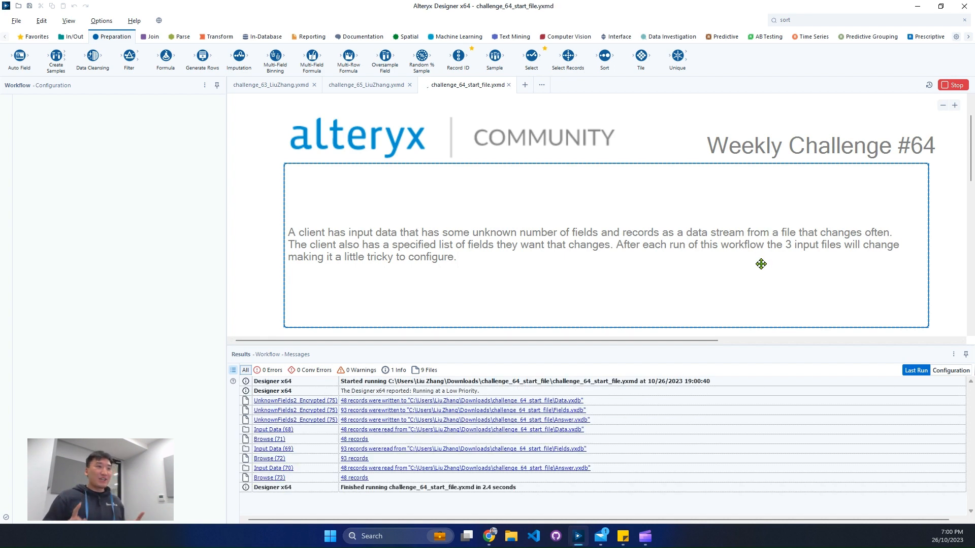
Step: Review the challenge description, the macro that rebuilds the input files, and the Data.yxdb records starting from the Name column
scroll(783, 289, "down", 7)
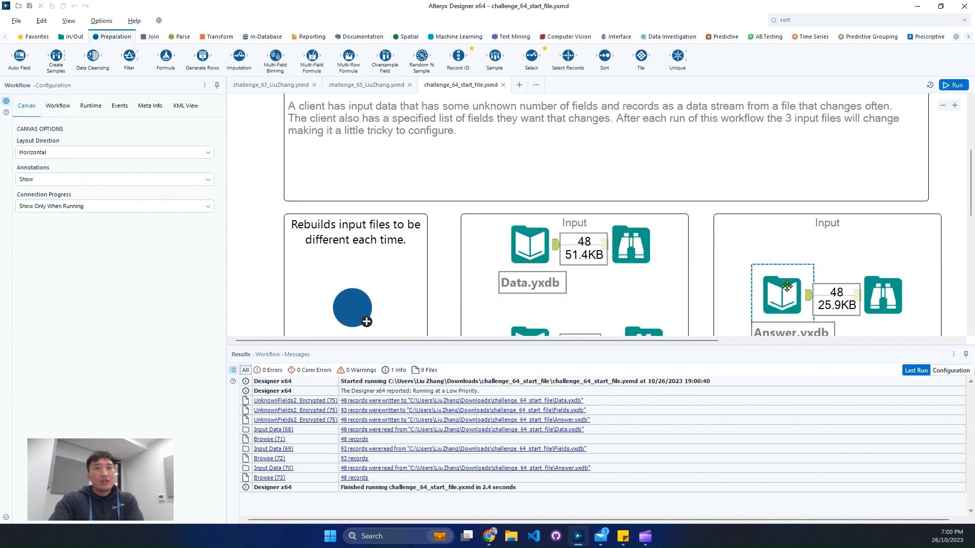
left_click(353, 182)
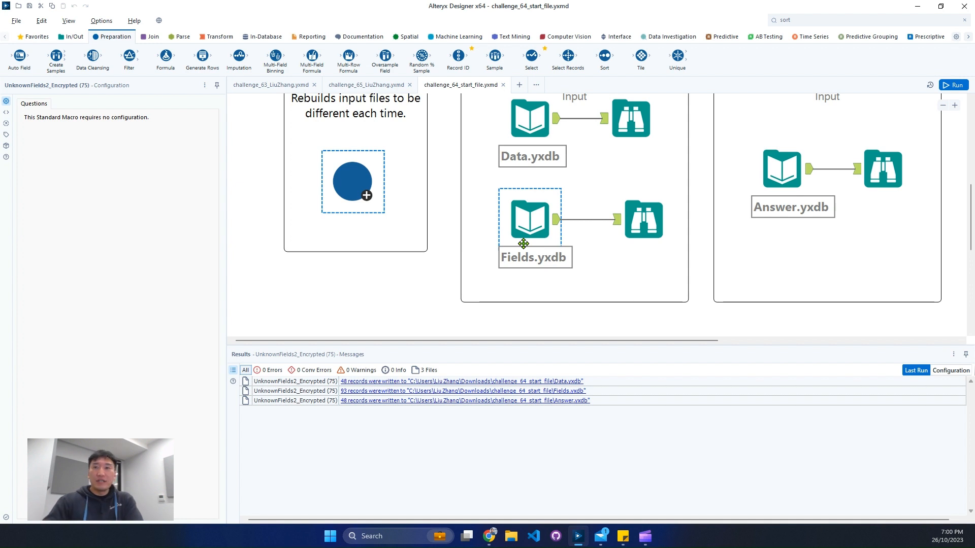
left_click(645, 147)
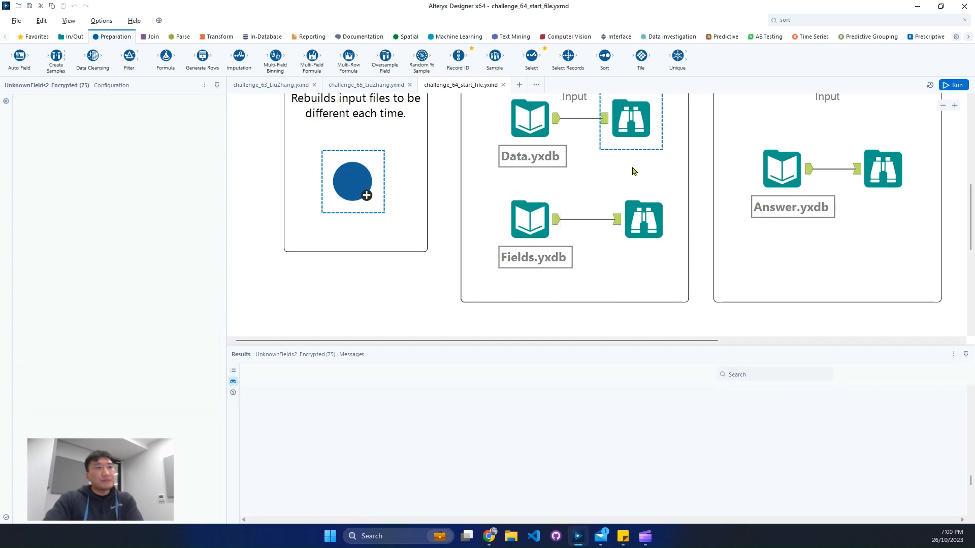
left_click(633, 224)
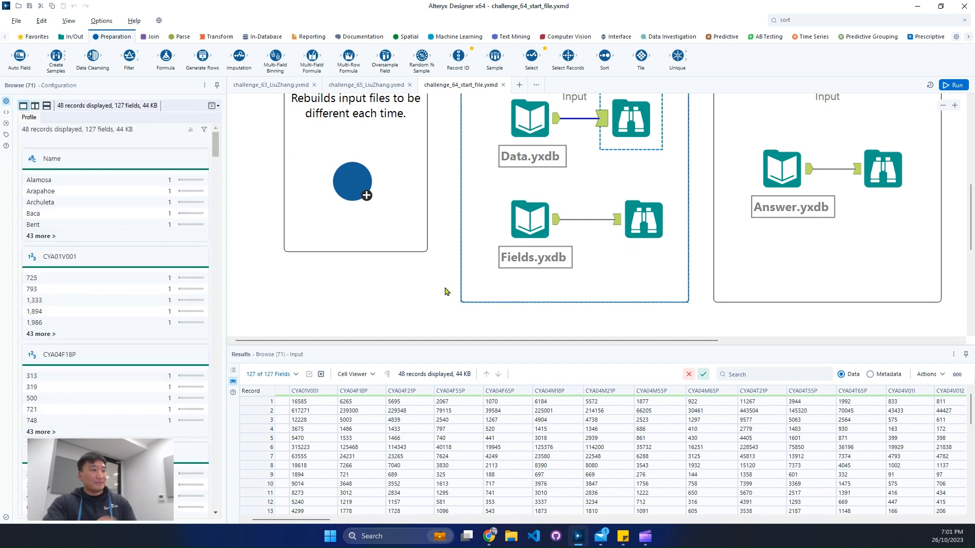
left_click_drag(321, 520, 235, 516)
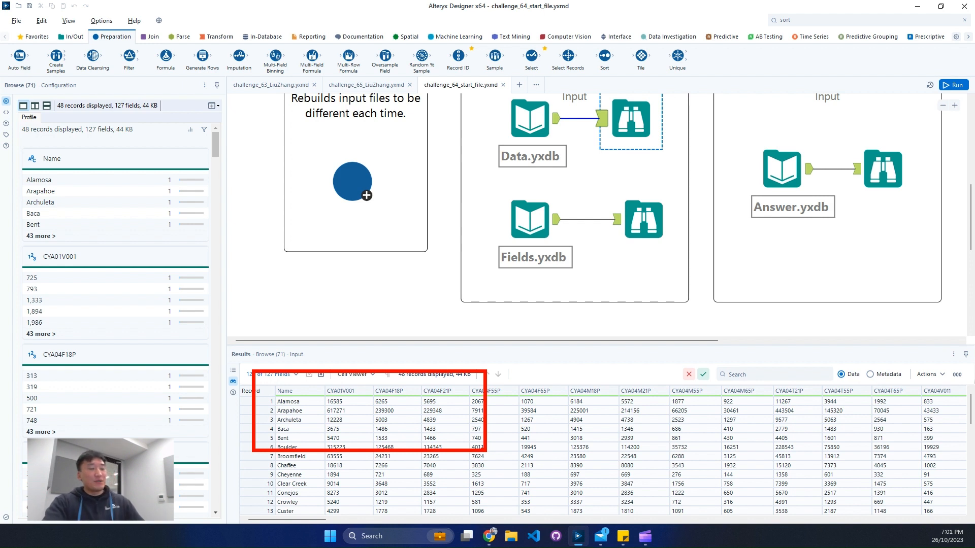
Step: View the Fields.yxdb records and examine how the column headers in the Answer.yxdb output are composed
left_click(652, 217)
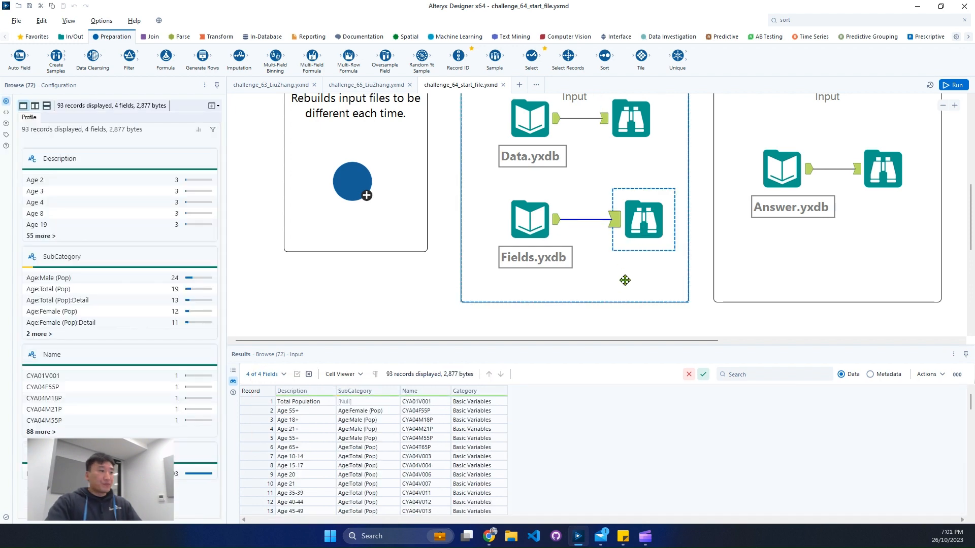
left_click(883, 169)
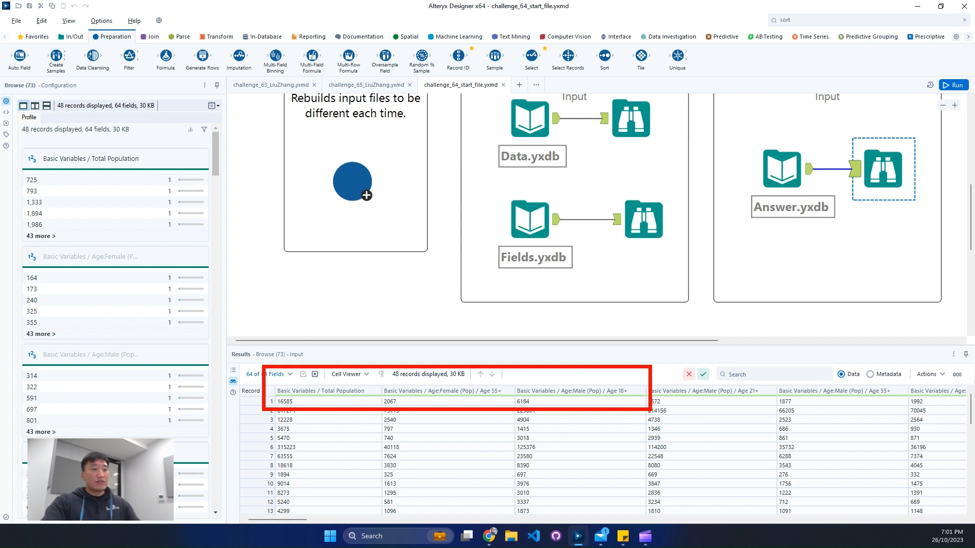
left_click_drag(477, 378, 513, 402)
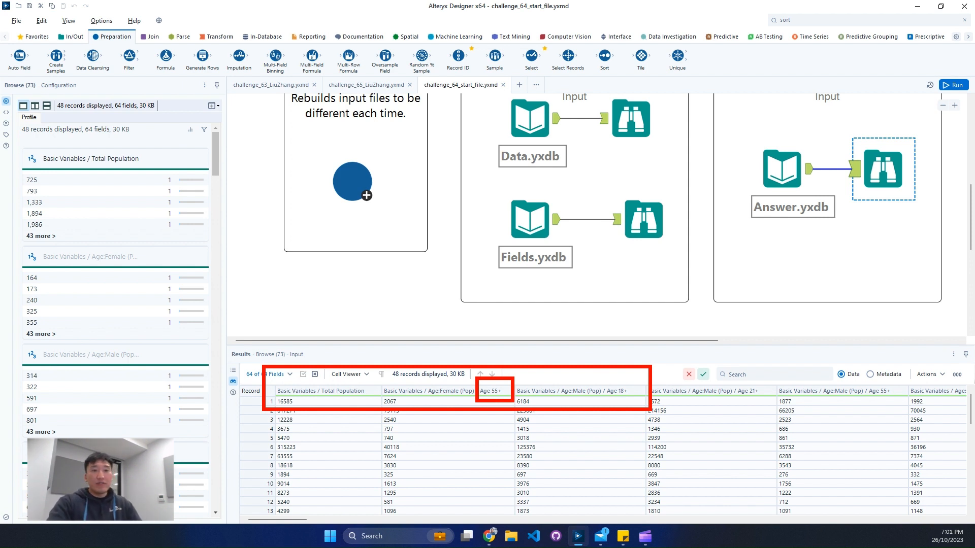
key("Escape")
Step: Examine the Category, SubCategory and Description columns of the Fields.yxdb records
left_click(643, 220)
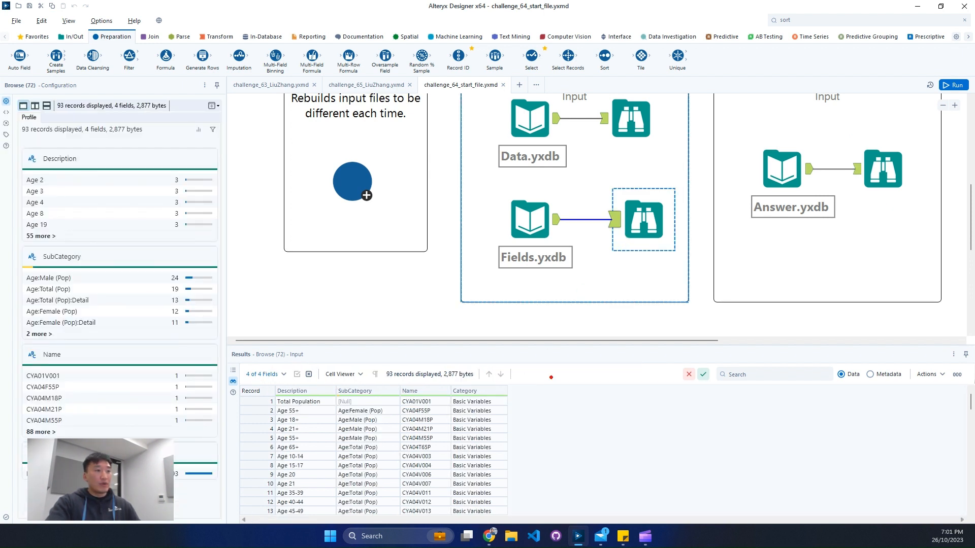
left_click_drag(451, 384, 503, 441)
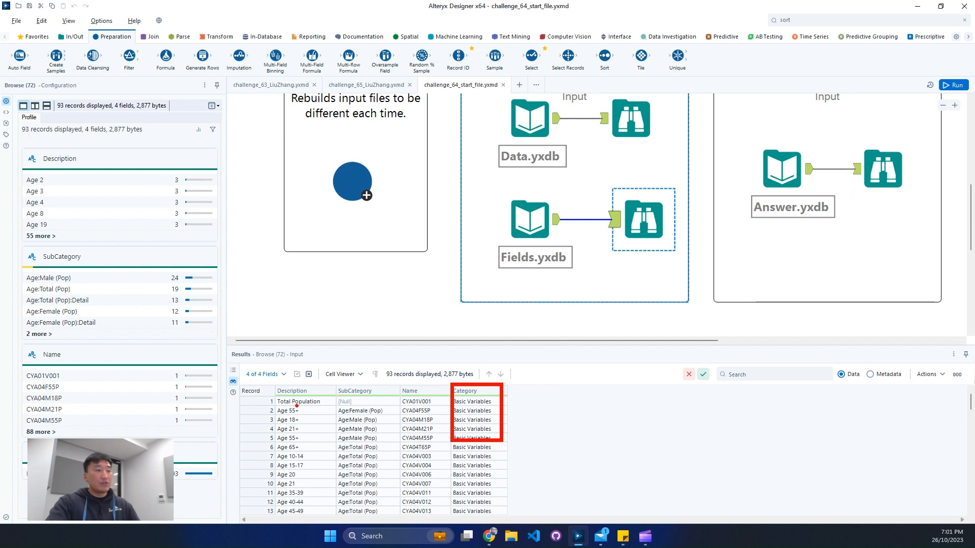
mouse_move(324, 383)
left_mouse_down()
mouse_move(365, 408)
mouse_move(395, 450)
left_mouse_up()
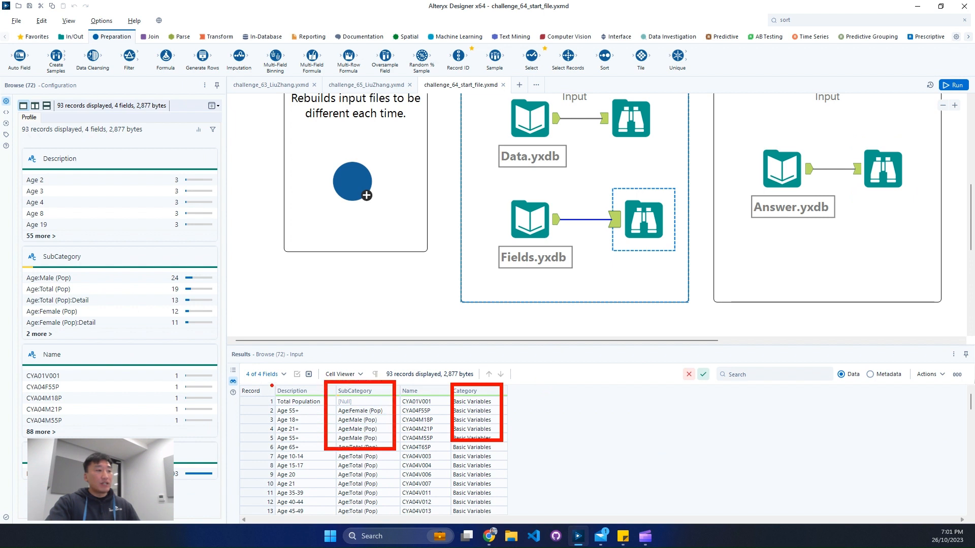
left_click_drag(270, 383, 314, 451)
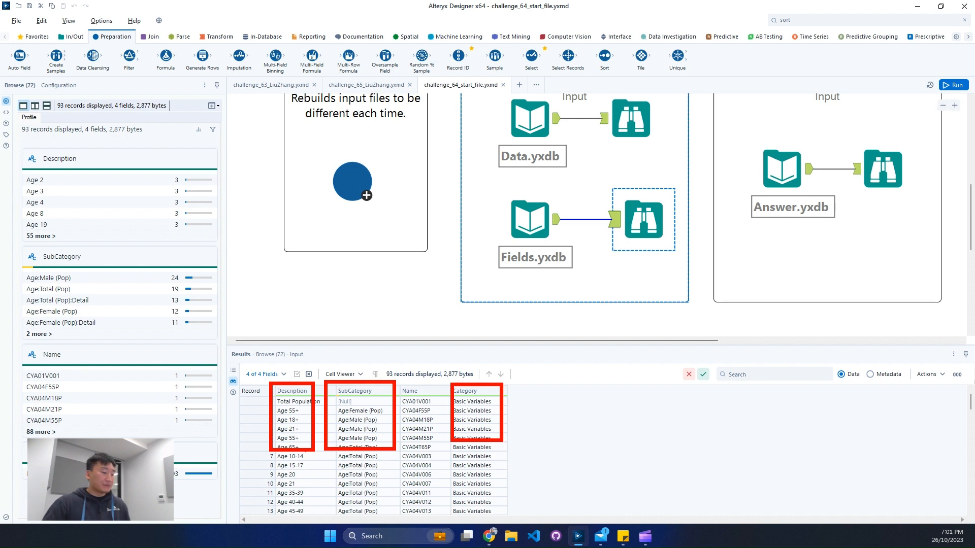
key("Escape")
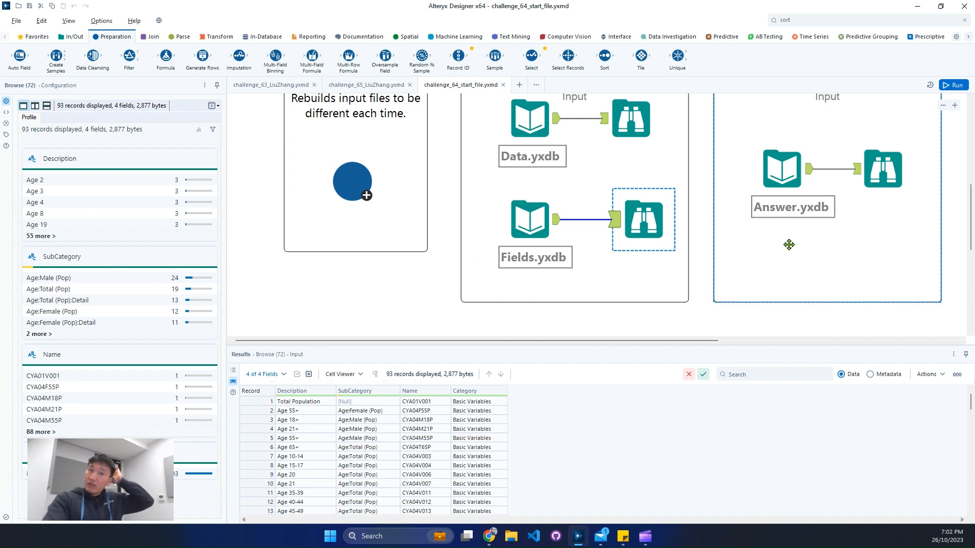
Step: Compare the expected output in Answer.yxdb with the source records in Data.yxdb
left_click(875, 191)
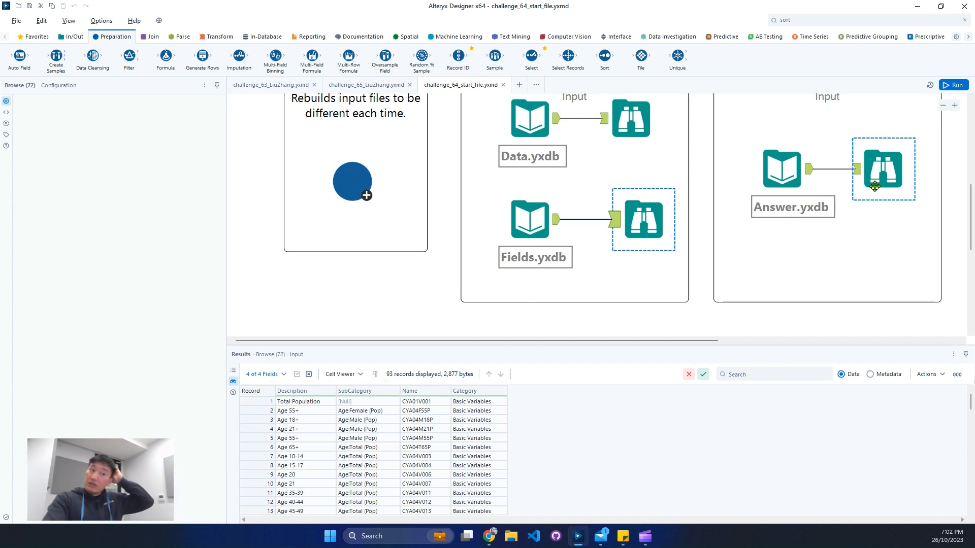
left_click(627, 121)
left_click(612, 253)
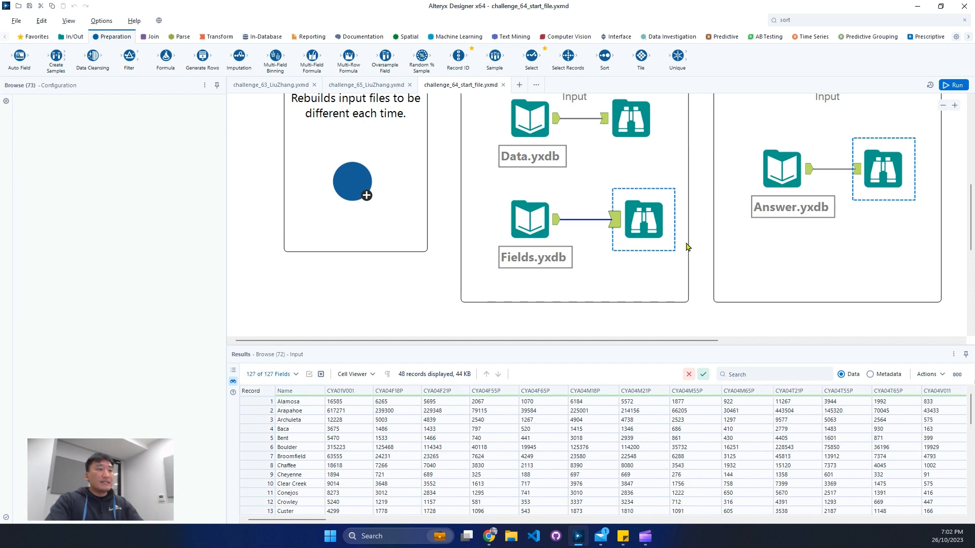
scroll(700, 274, "down", 5)
scroll(710, 254, "up", 6)
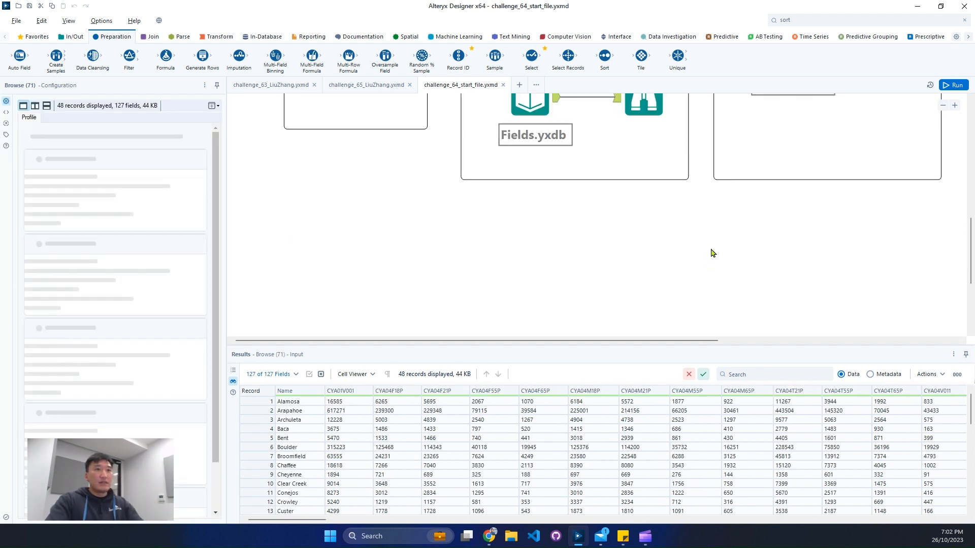
Step: Look through the Answer.yxdb records from the Total Population column to the last column
left_click(866, 229)
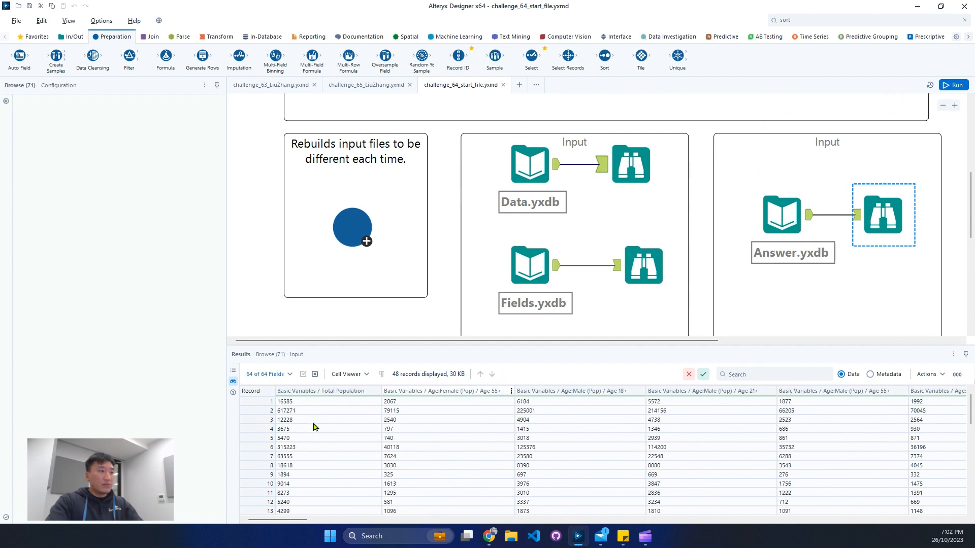
scroll(304, 518, "right", 5)
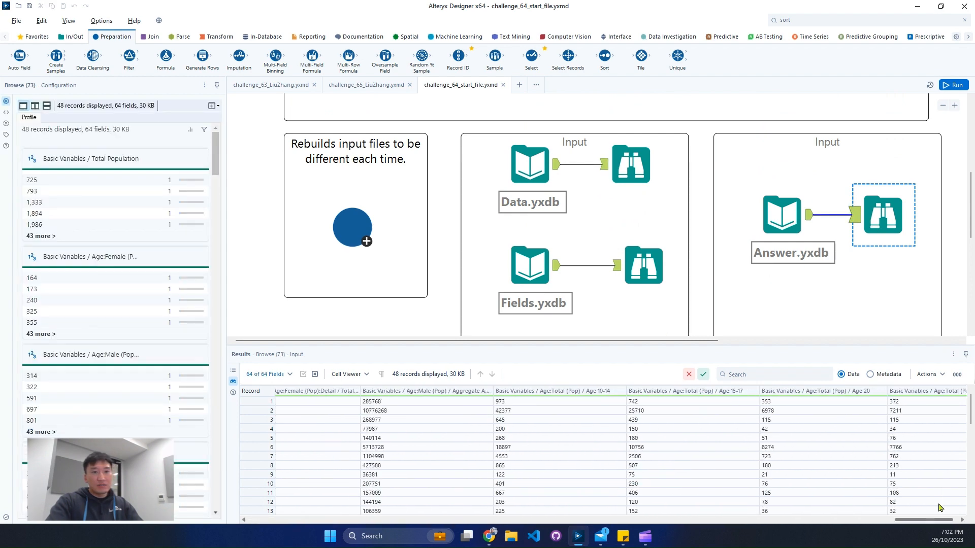
scroll(316, 515, "left", 5)
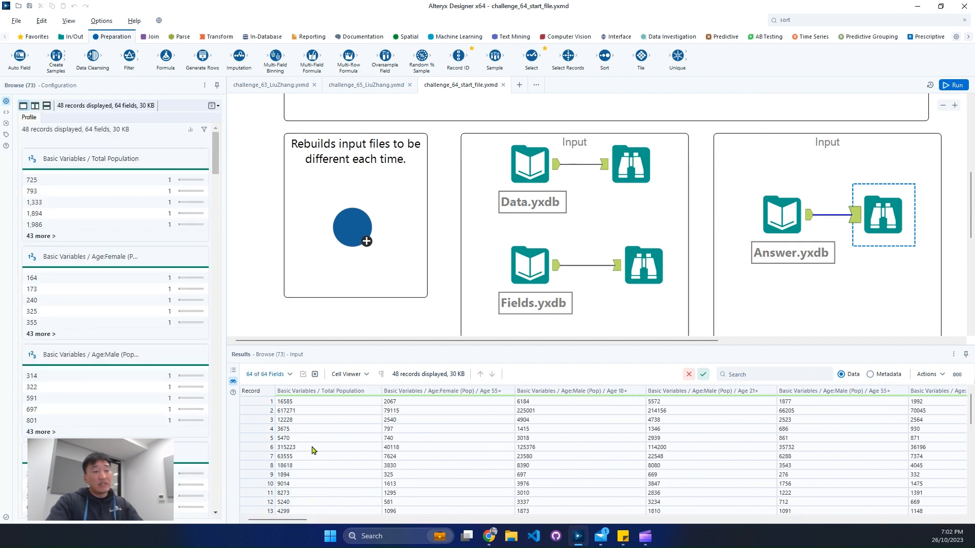
scroll(326, 442, "down", 4)
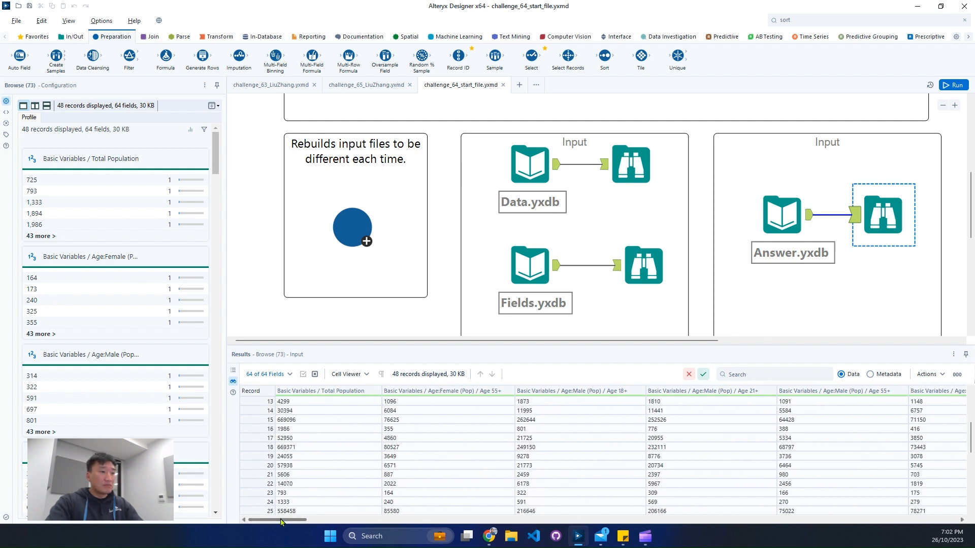
left_click_drag(280, 519, 938, 513)
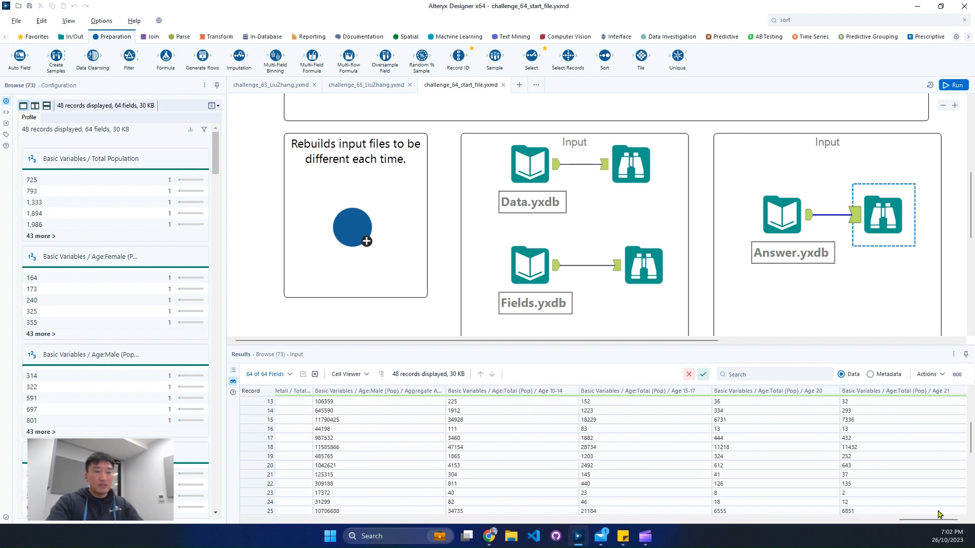
Step: Check the Name and CYA01V001 columns of Data.yxdb against the columns in the Answer.yxdb output
left_click(624, 179)
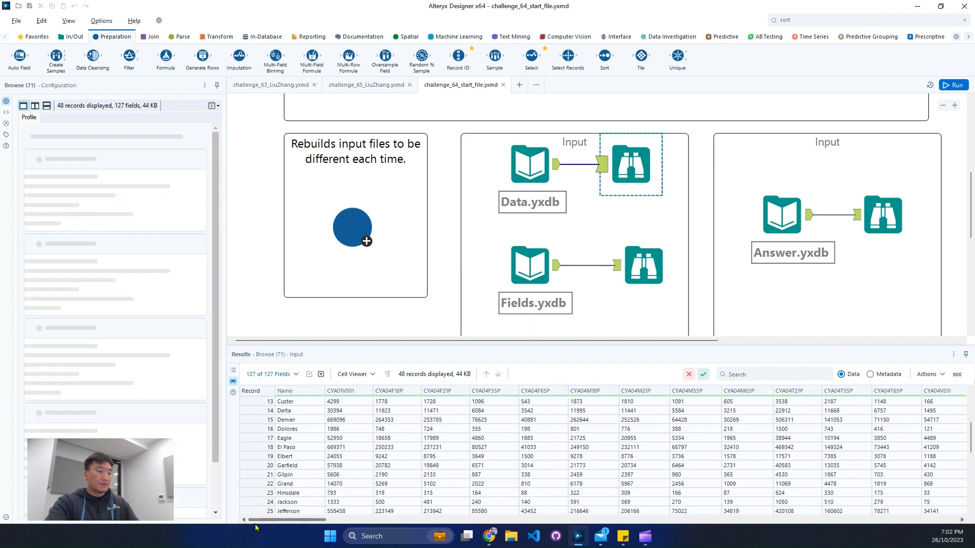
left_click_drag(244, 385, 345, 513)
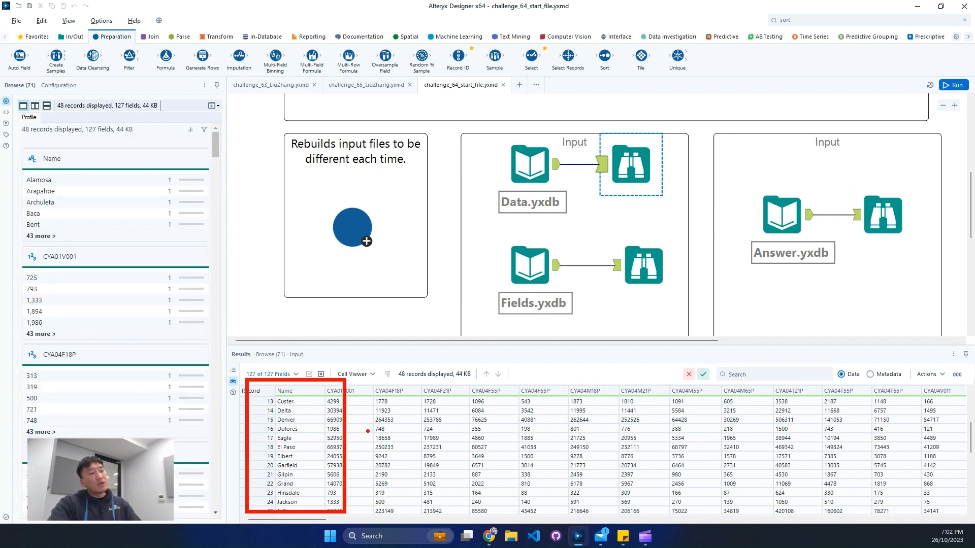
left_click(887, 219)
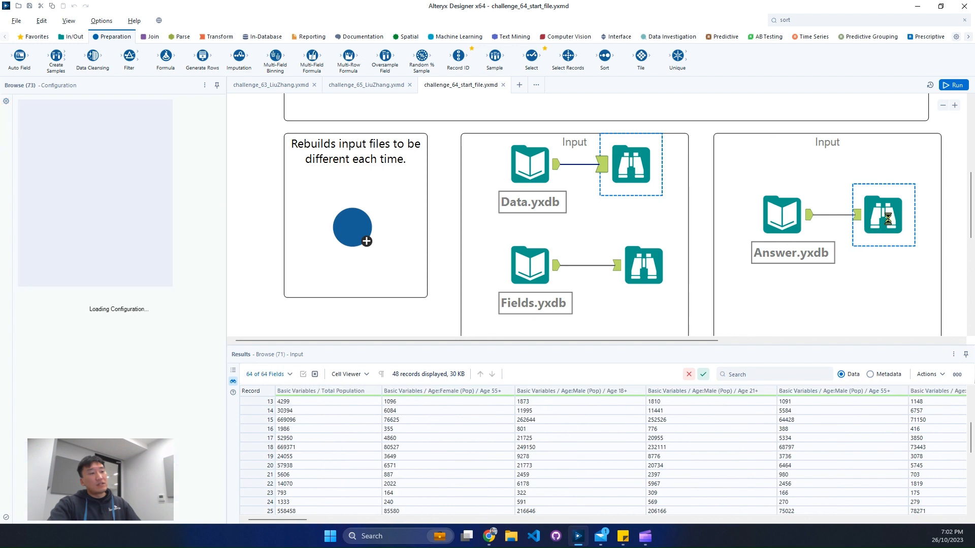
Step: Look through the Fields.yxdb list from the first to the last record and select the Maximum Age Value record
left_click(643, 266)
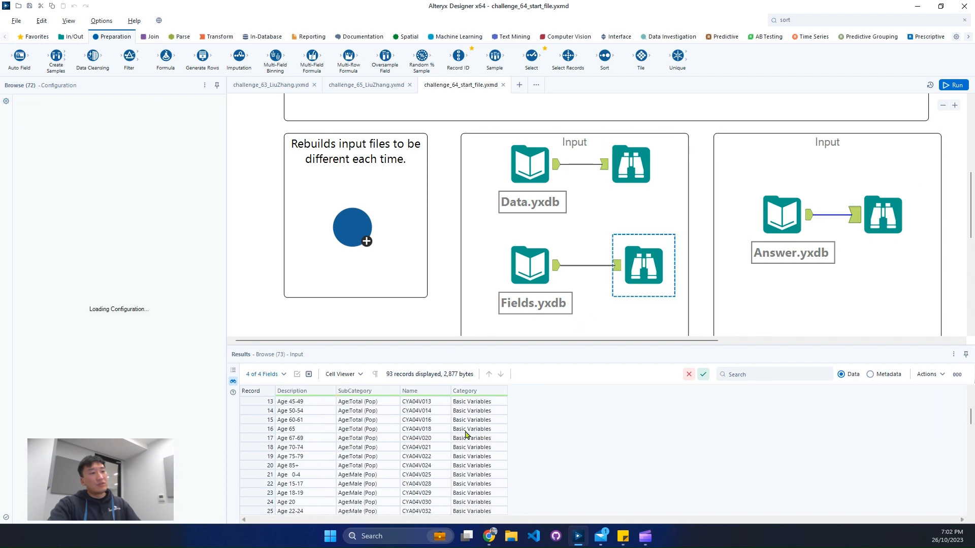
scroll(459, 432, "up", 4)
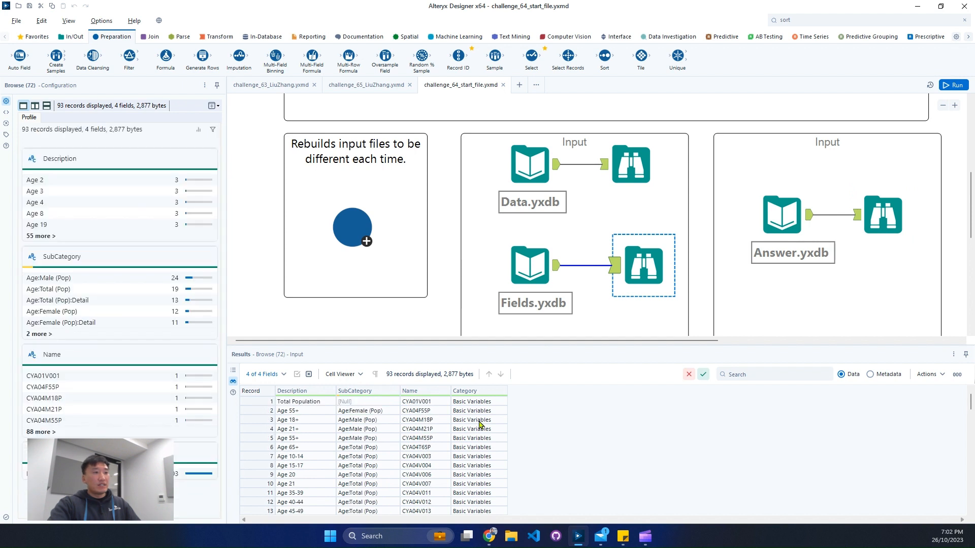
left_click_drag(970, 402, 948, 501)
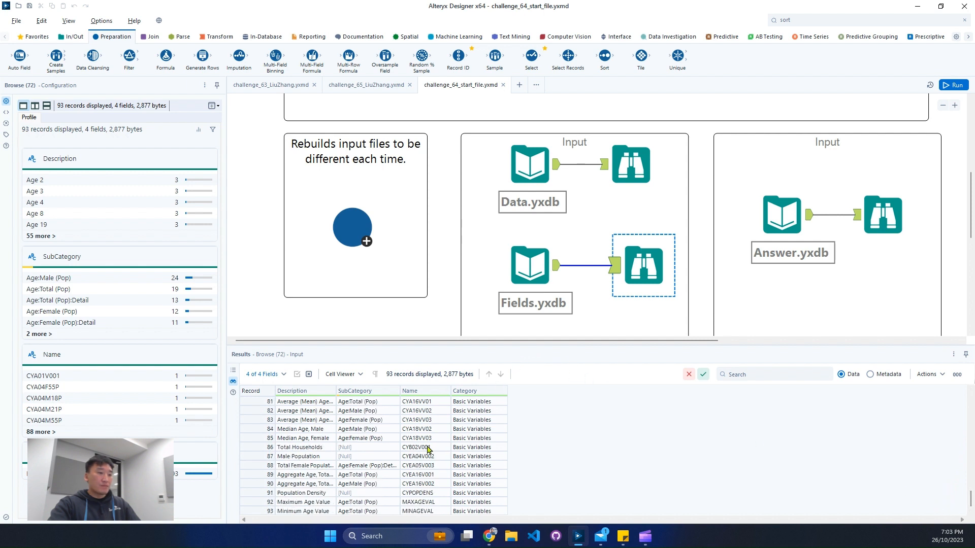
left_click(256, 502)
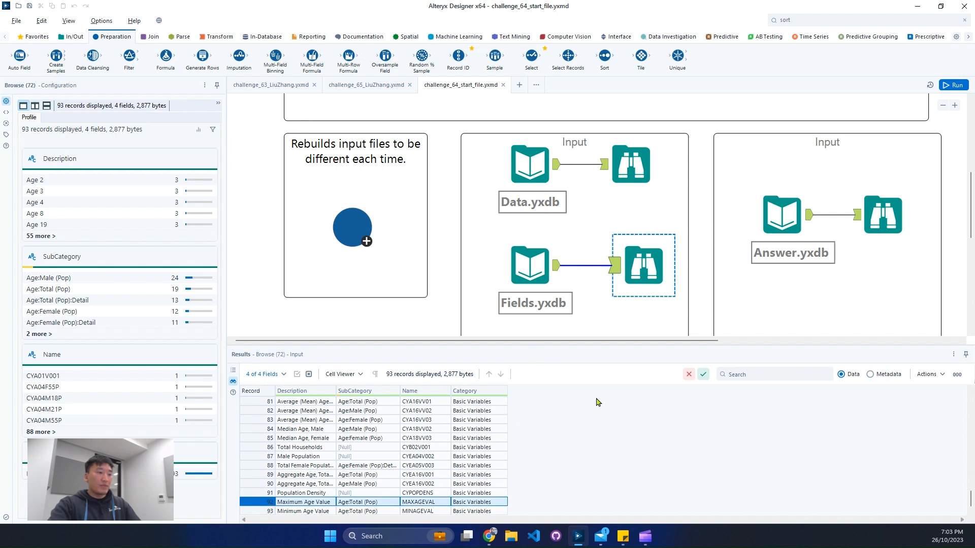
Step: Examine the final Answer.yxdb column headers, including Median Age, Total Households, Male Population and Age:Female (Pop):Detail
left_click(855, 226)
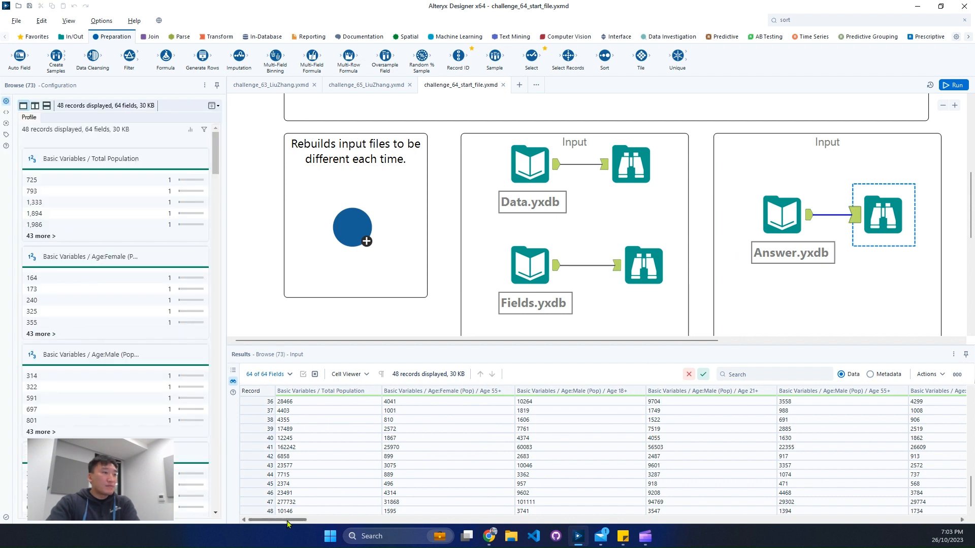
left_click_drag(288, 521, 960, 520)
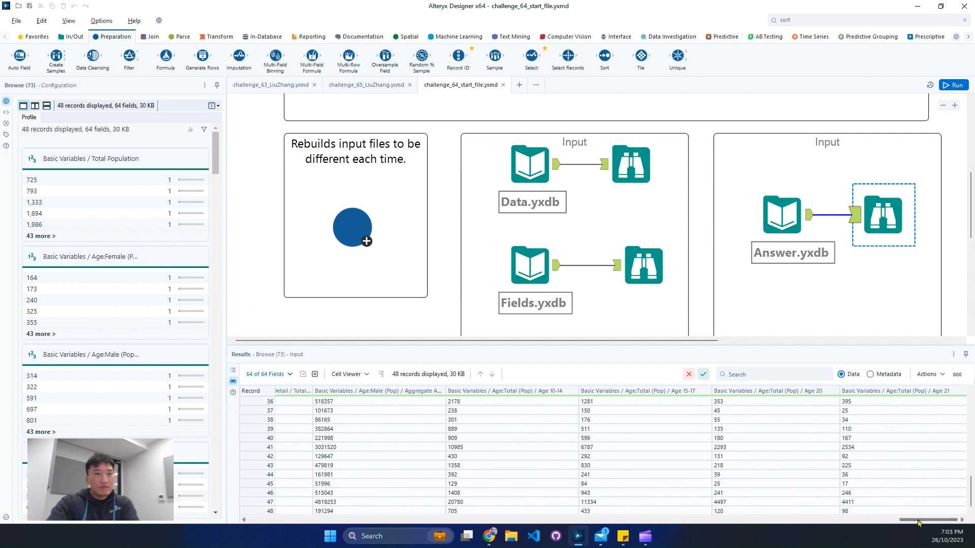
left_click_drag(919, 523, 887, 523)
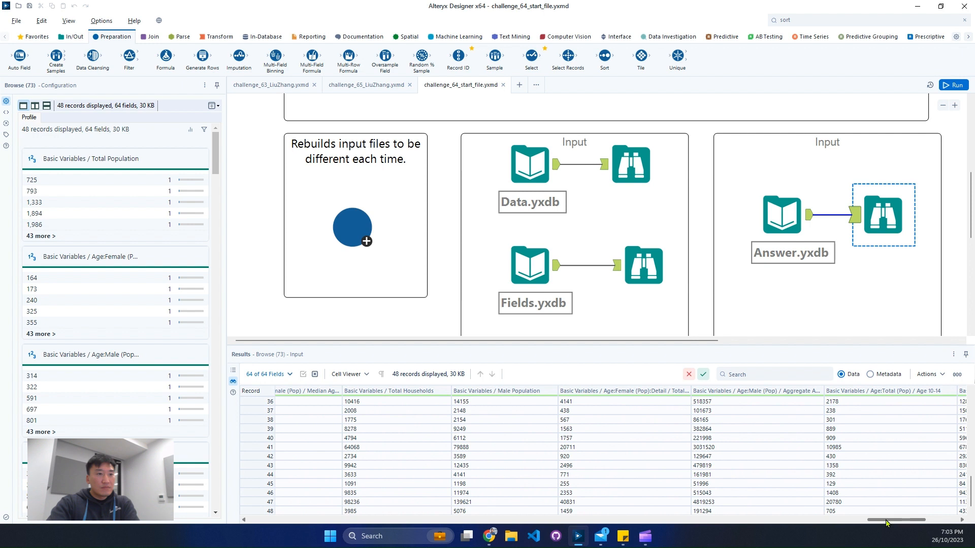
left_click_drag(886, 523, 878, 523)
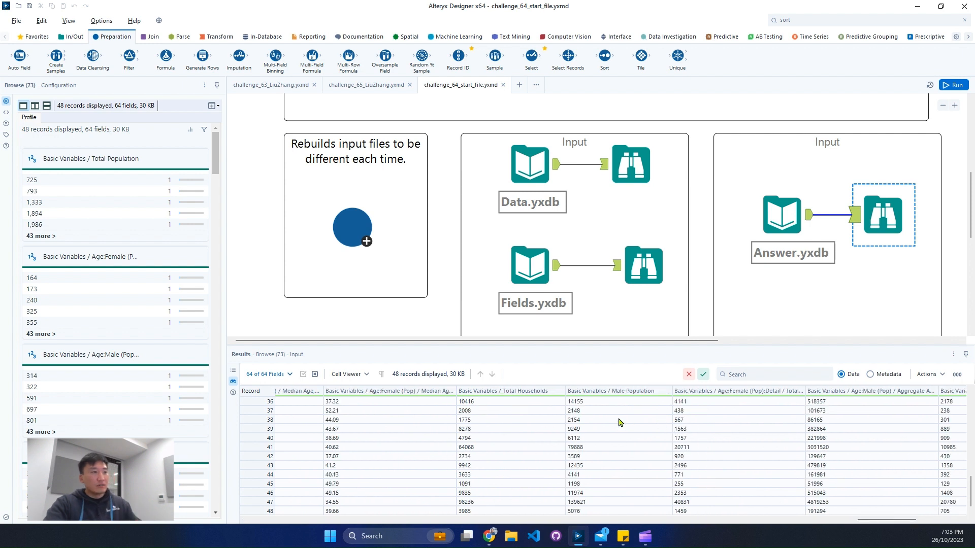
left_click_drag(279, 379, 325, 399)
mouse_move(416, 383)
left_mouse_down()
mouse_move(460, 400)
mouse_move(543, 401)
left_mouse_up()
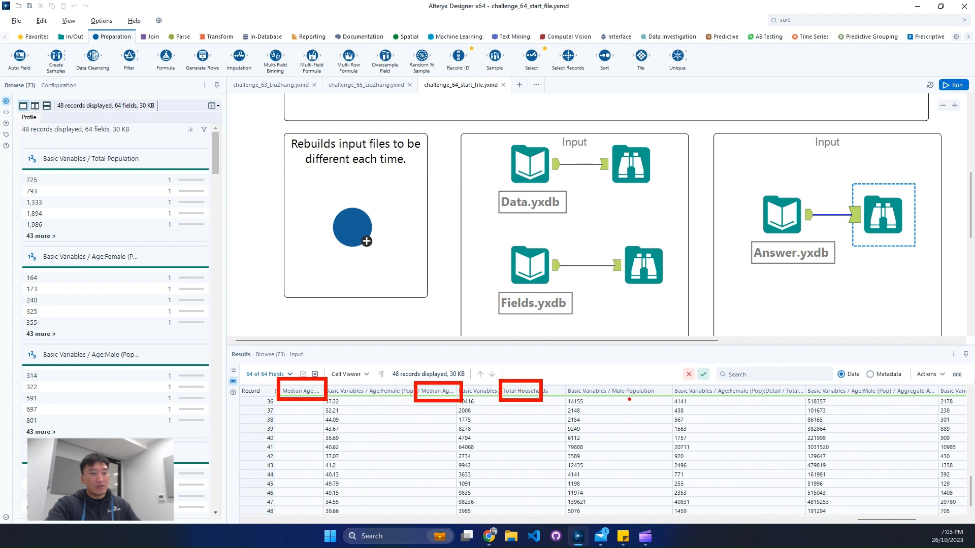
left_click_drag(616, 379, 646, 397)
left_click_drag(716, 379, 797, 404)
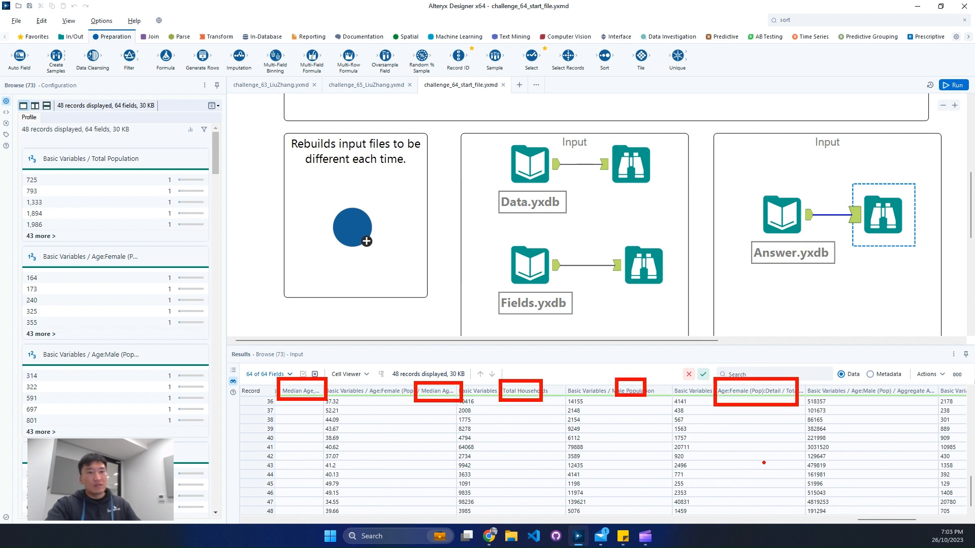
key("Escape")
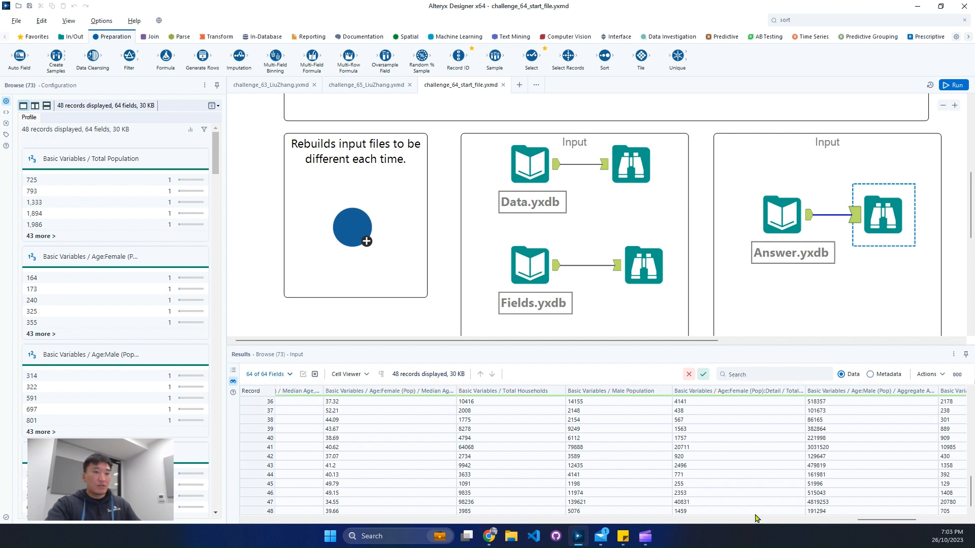
Step: Compare the Name codes in the Fields.yxdb records with the column headers of Data.yxdb
left_click_drag(895, 520, 741, 530)
scroll(676, 280, "down", 4)
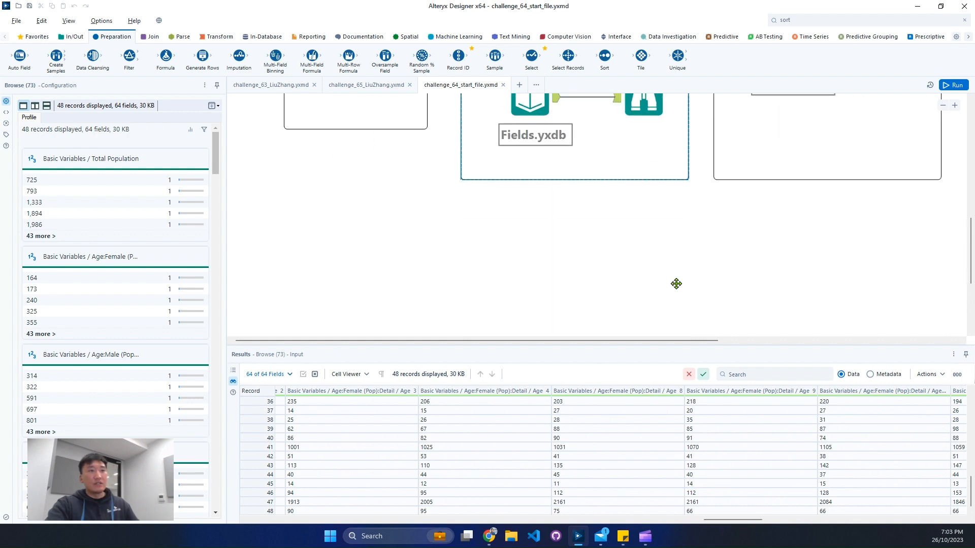
scroll(666, 269, "up", 3)
left_click(653, 222)
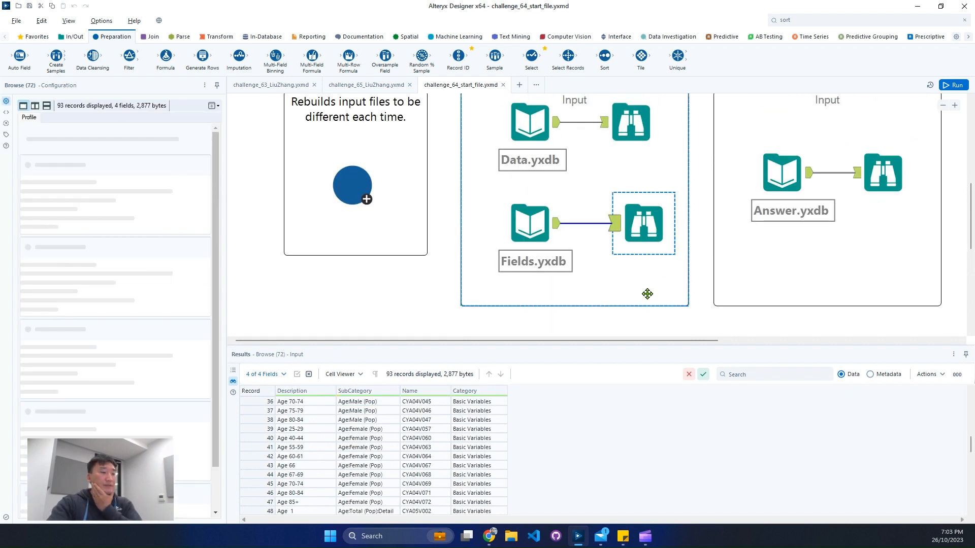
left_click_drag(416, 421, 426, 463)
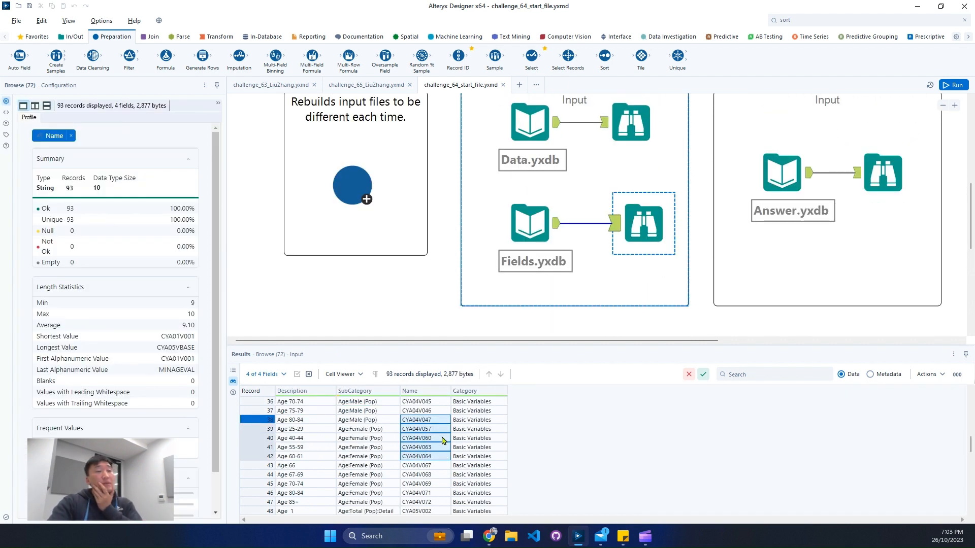
scroll(609, 143, "up", 1)
left_click(623, 175)
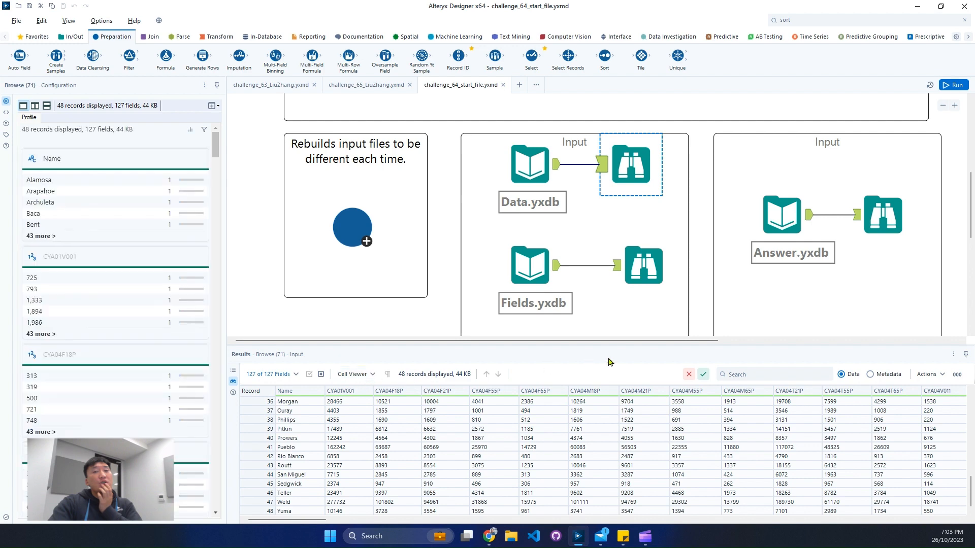
left_click(654, 278)
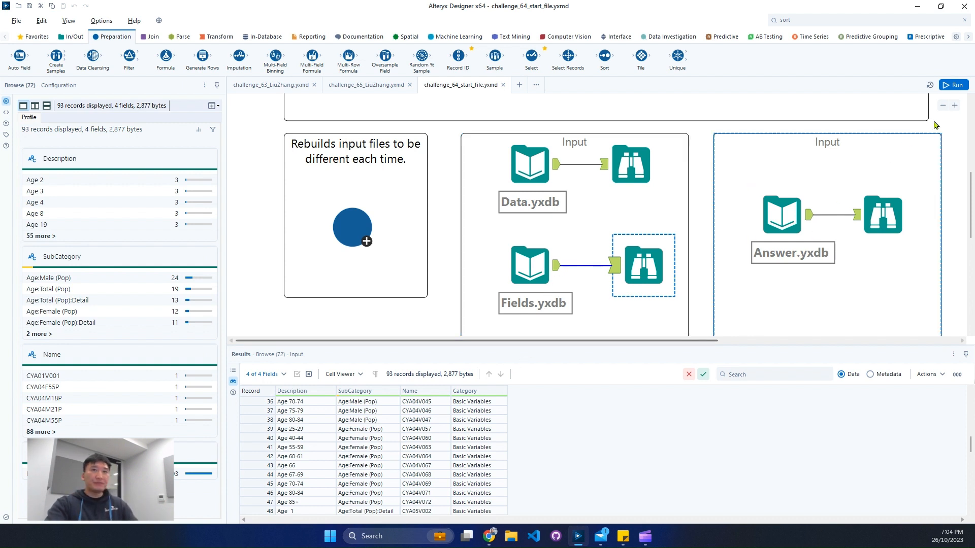
Step: Add a Formula tool below the Input container and connect the Fields.yxdb output to it
left_click(943, 105)
scroll(639, 285, "down", 2)
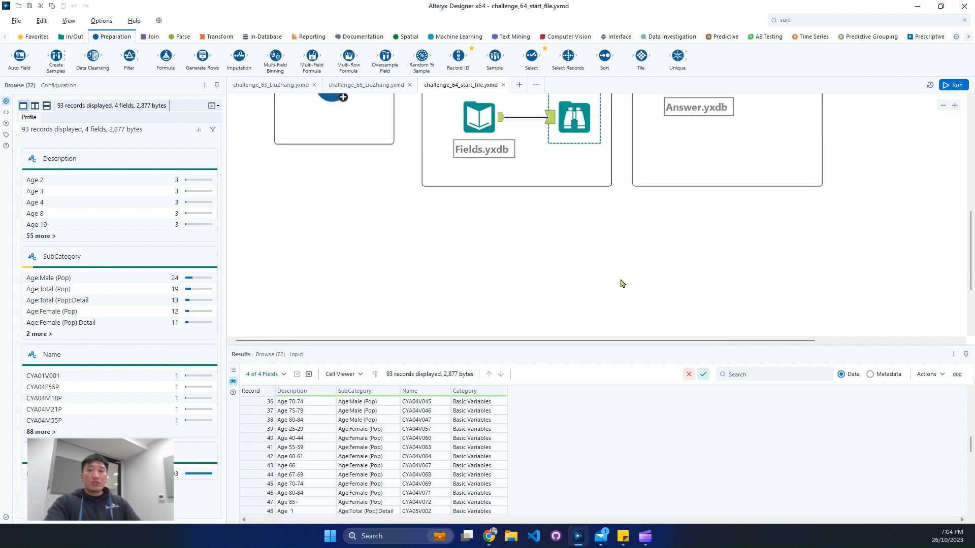
scroll(618, 283, "up", 2)
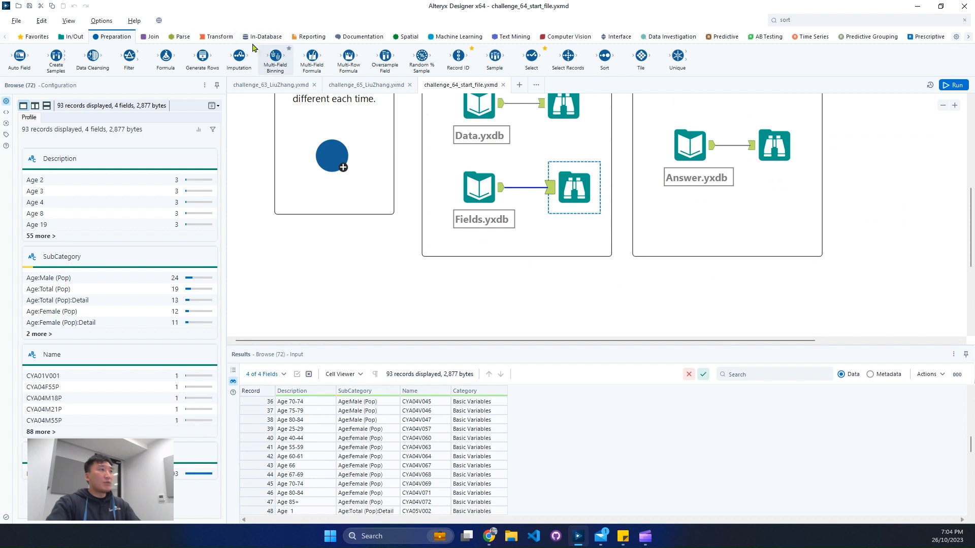
left_click(218, 39)
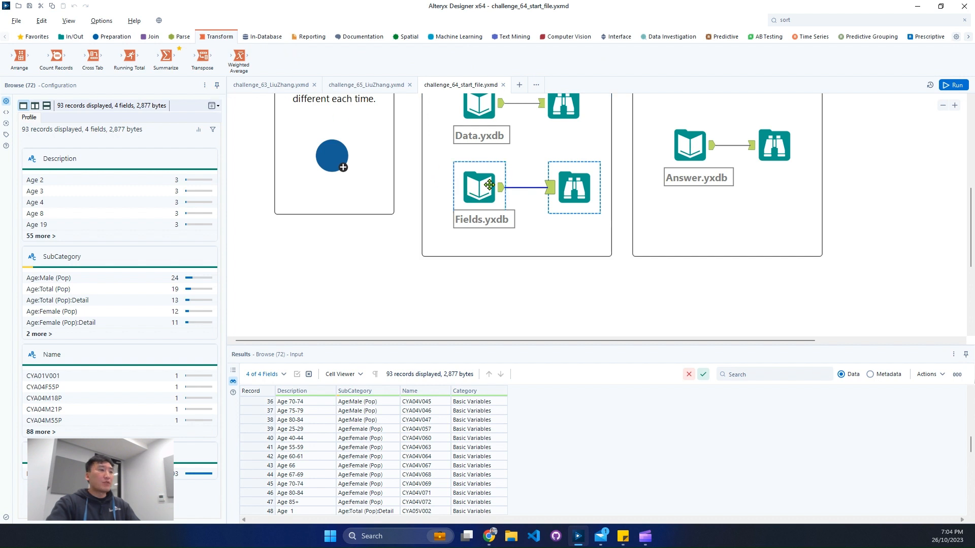
left_click(855, 19)
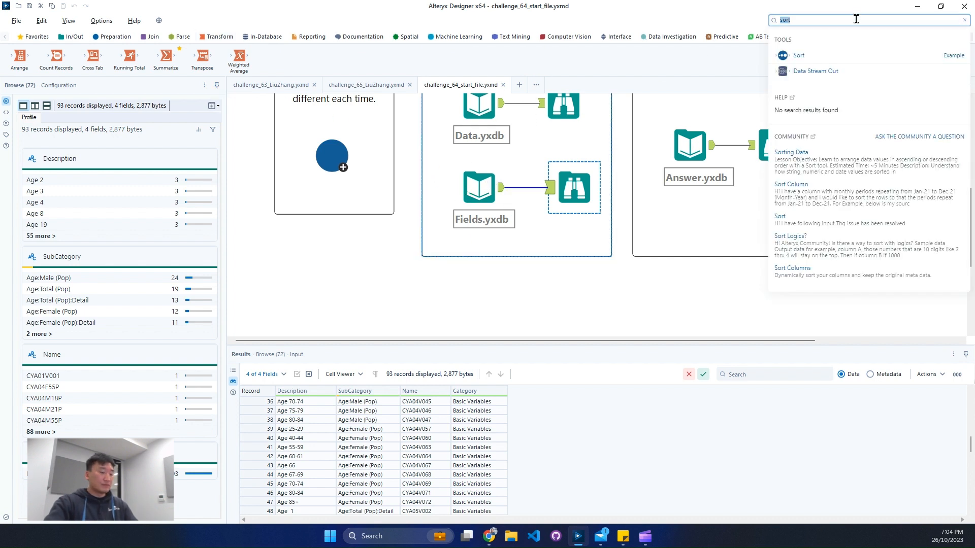
type("for")
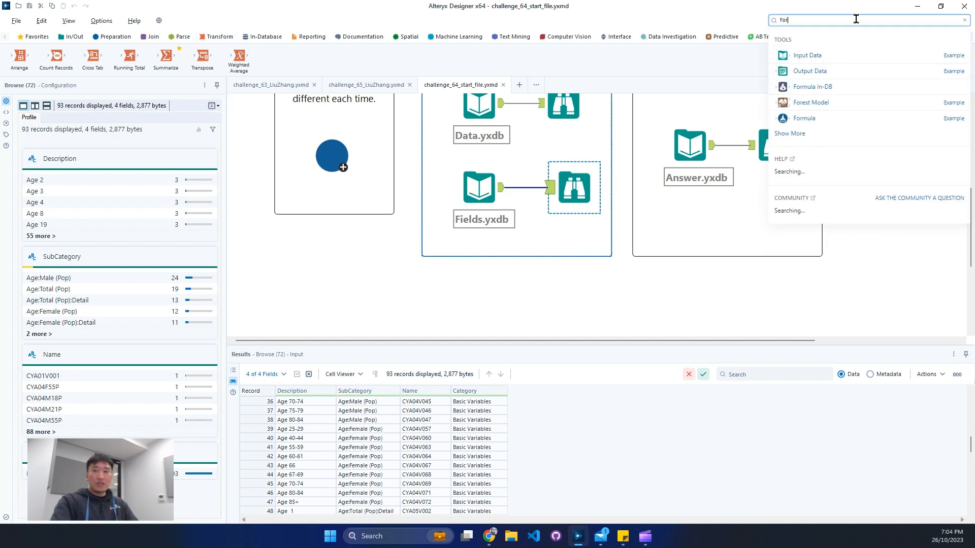
left_click_drag(845, 116, 568, 294)
left_click_drag(501, 188, 549, 302)
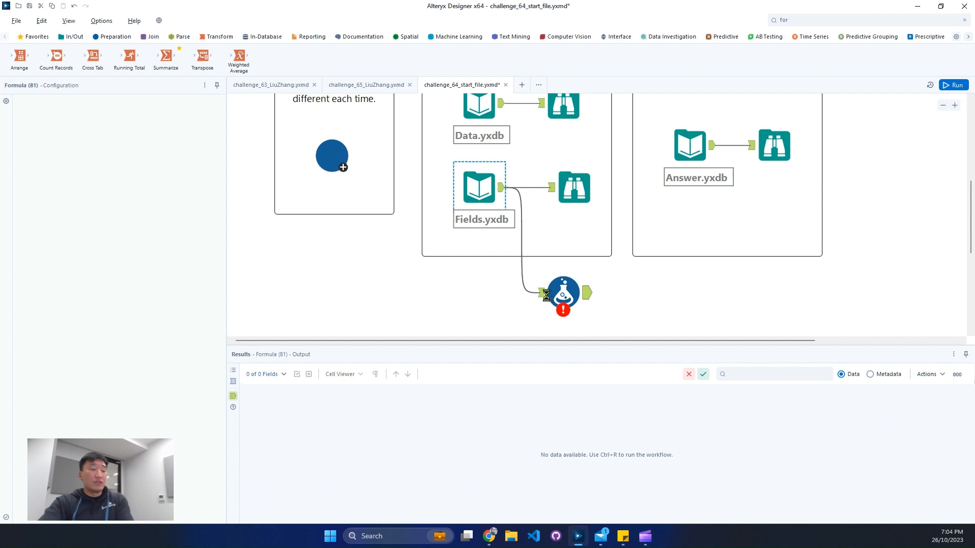
left_click(547, 300)
left_click(541, 295)
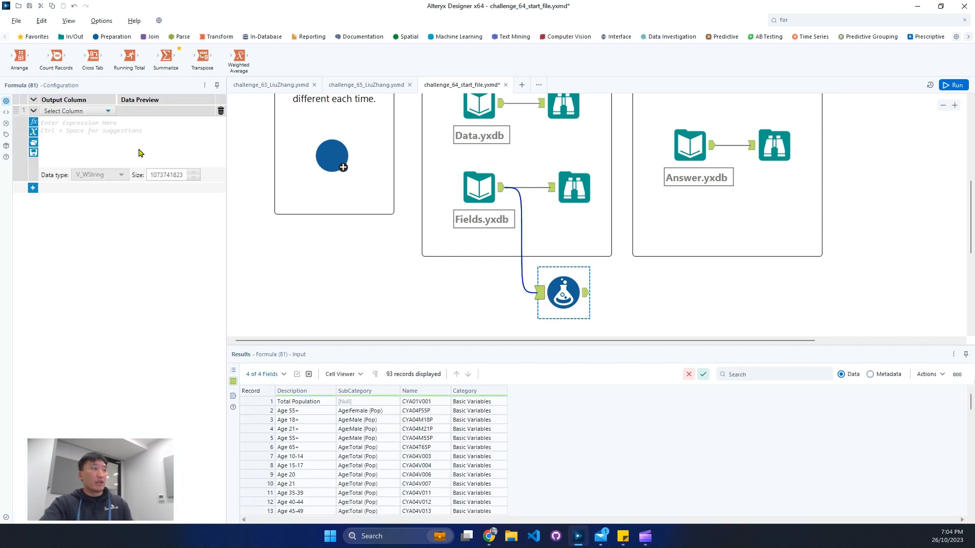
Step: Create a new output column named Header in the Formula tool with the expression [Category] + ' / '
left_click(86, 111)
left_click(78, 122)
type("header")
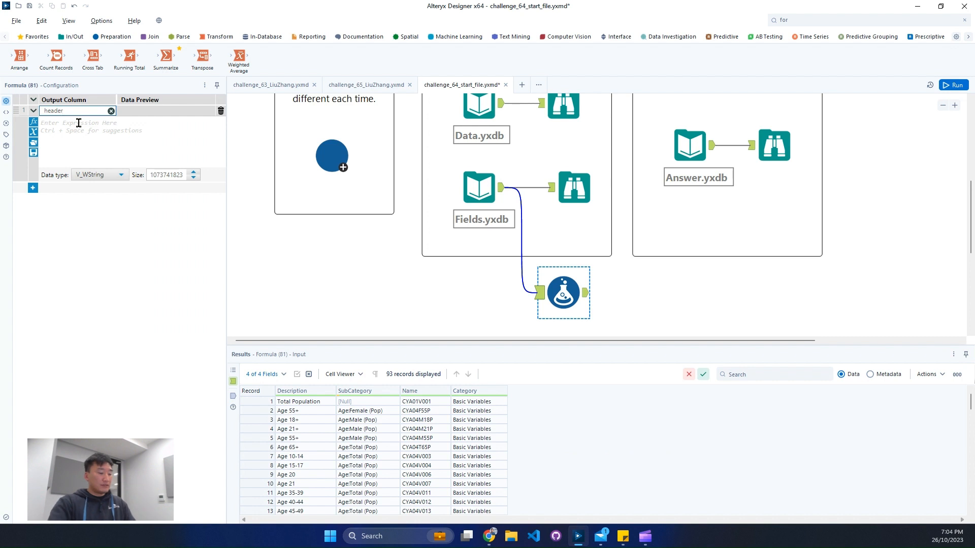
key("ctrl+a")
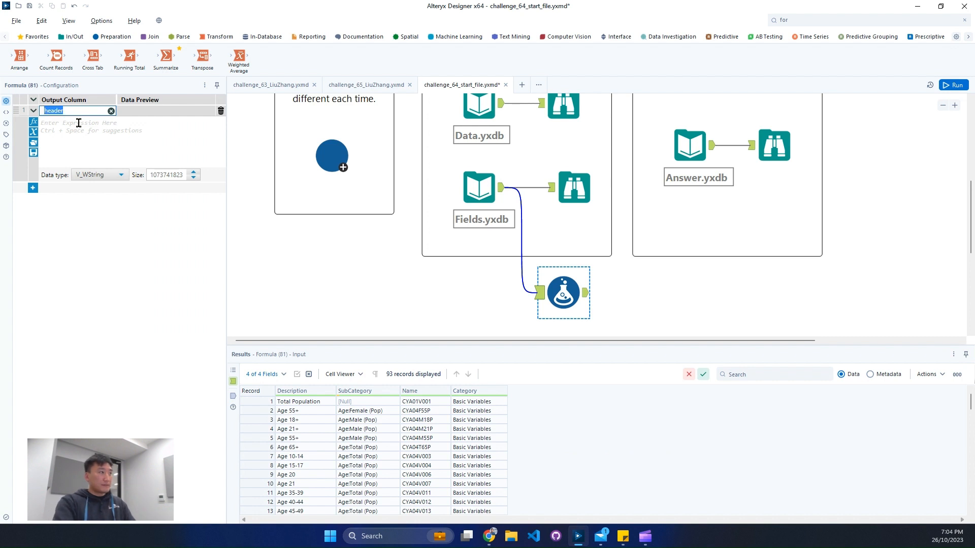
type("Header")
left_click(68, 127)
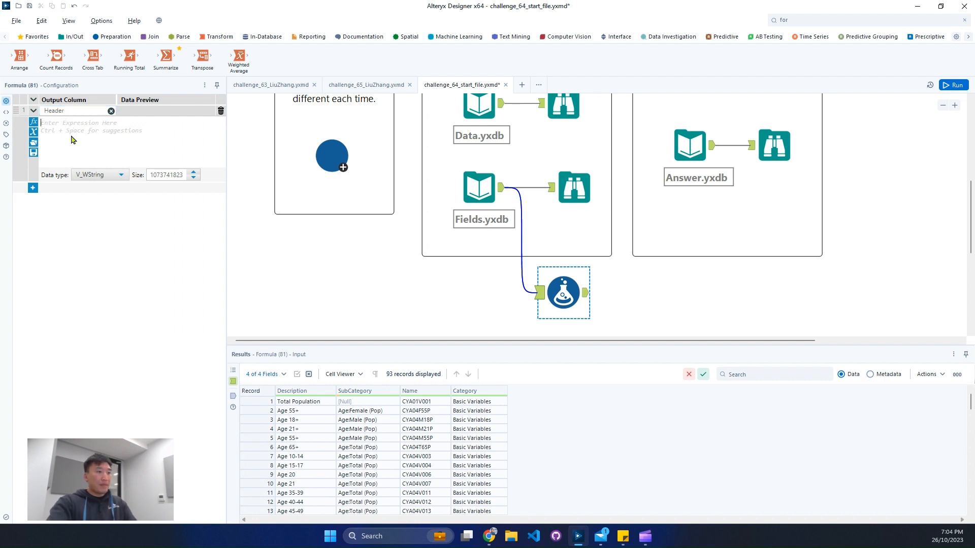
type("cate")
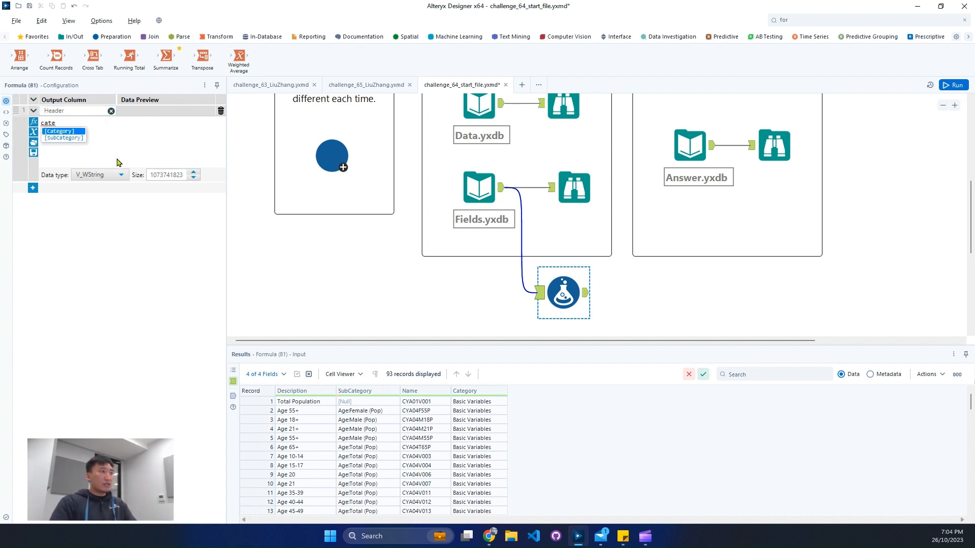
key("Return")
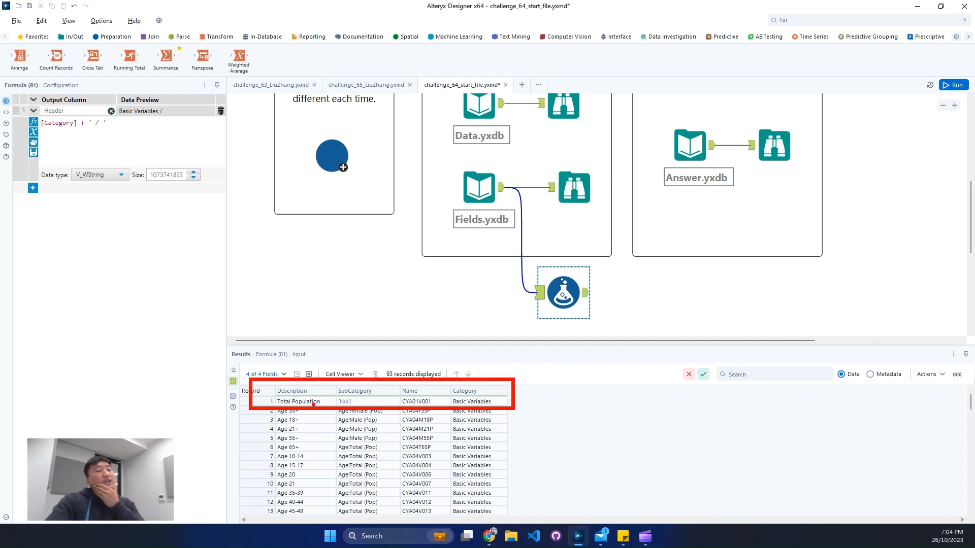
Step: Examine the Fields.yxdb records with a null SubCategory, widening the Description column, and compare them with the Answer.yxdb headers
left_click(318, 401)
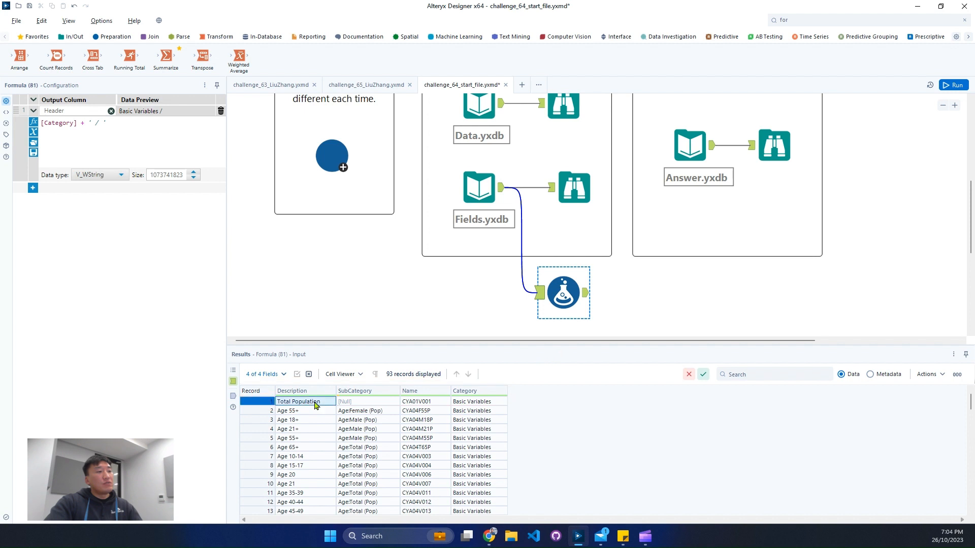
left_click(362, 403)
scroll(391, 413, "down", 20)
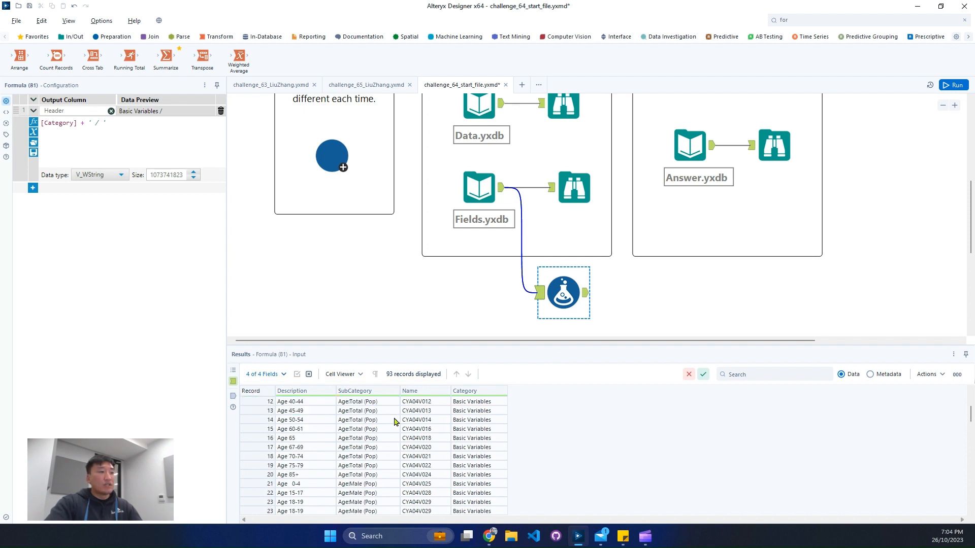
left_click_drag(315, 449, 363, 455)
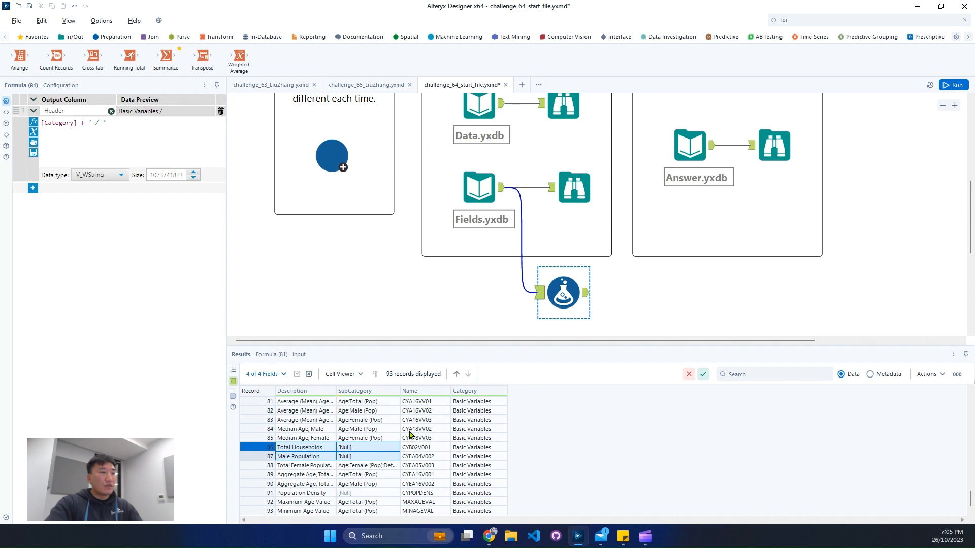
scroll(396, 435, "up", 1)
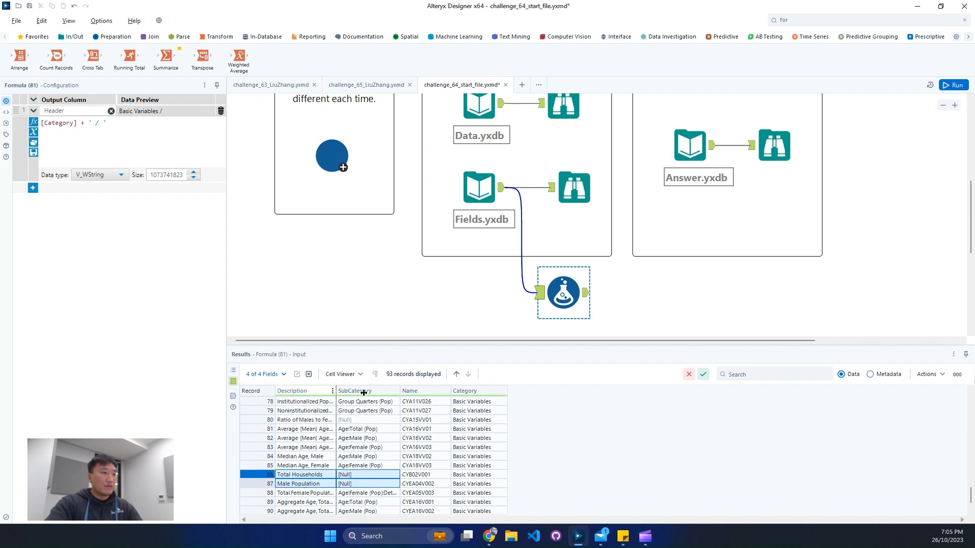
left_click_drag(336, 391, 398, 391)
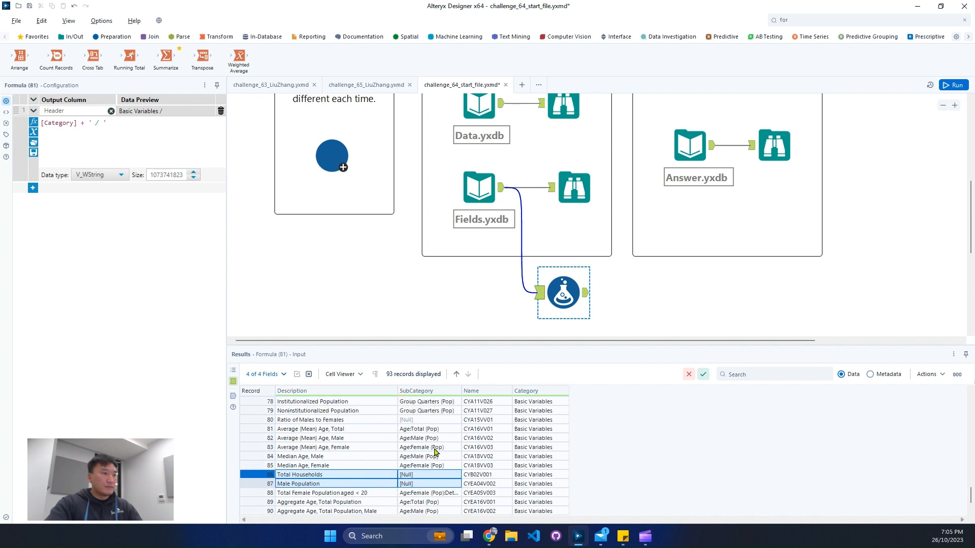
scroll(445, 445, "down", 1)
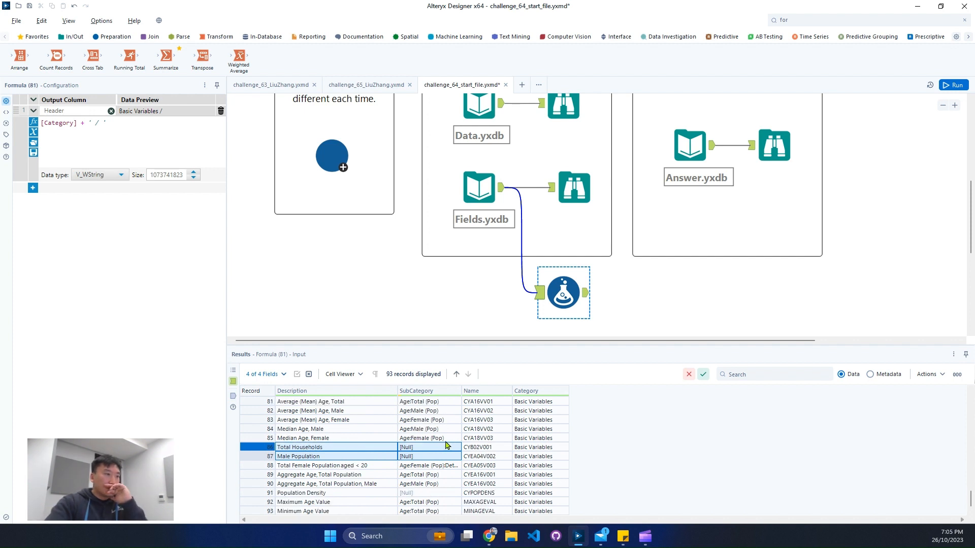
left_click(774, 146)
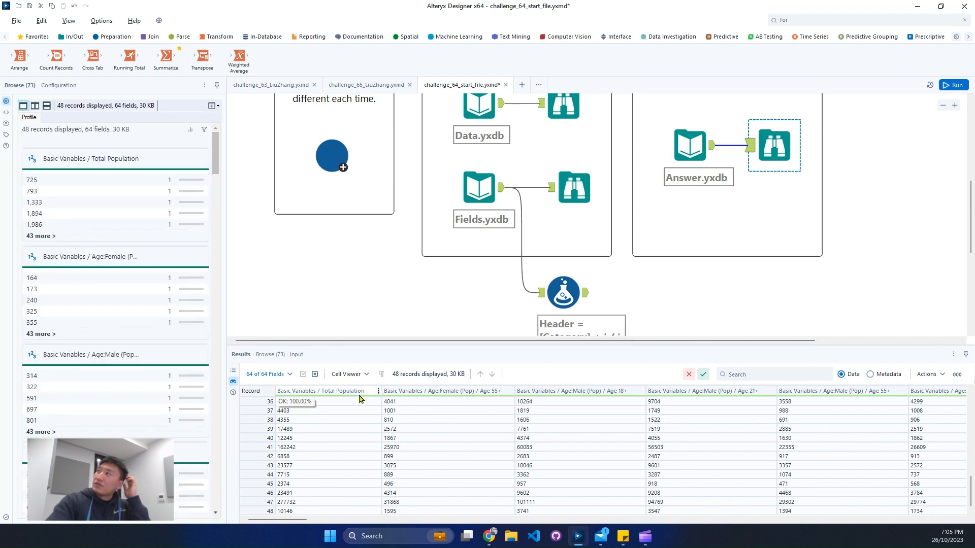
Step: Add an IIF function on a second line of the Formula tool's Header expression with the condition IsNull([SubCategory])
left_click(579, 297)
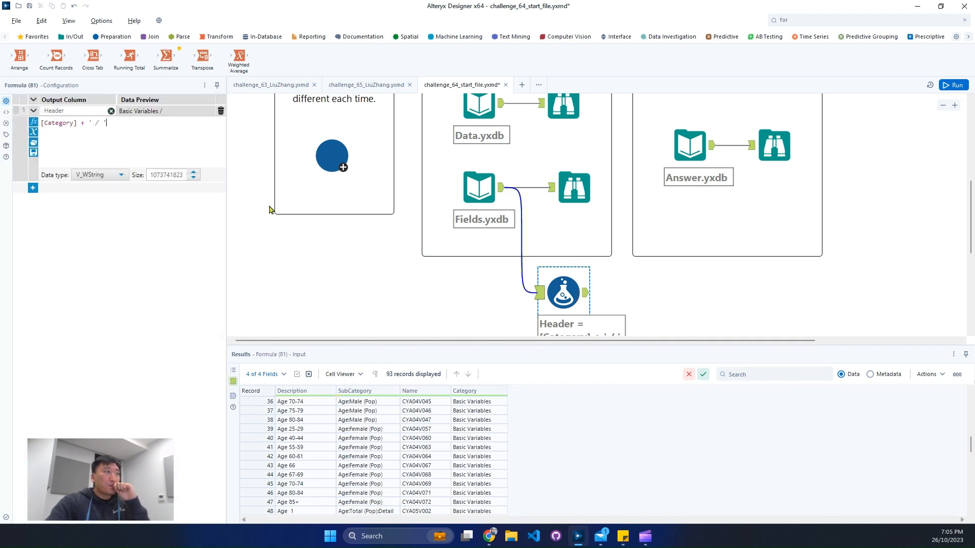
key("Return")
type("iif")
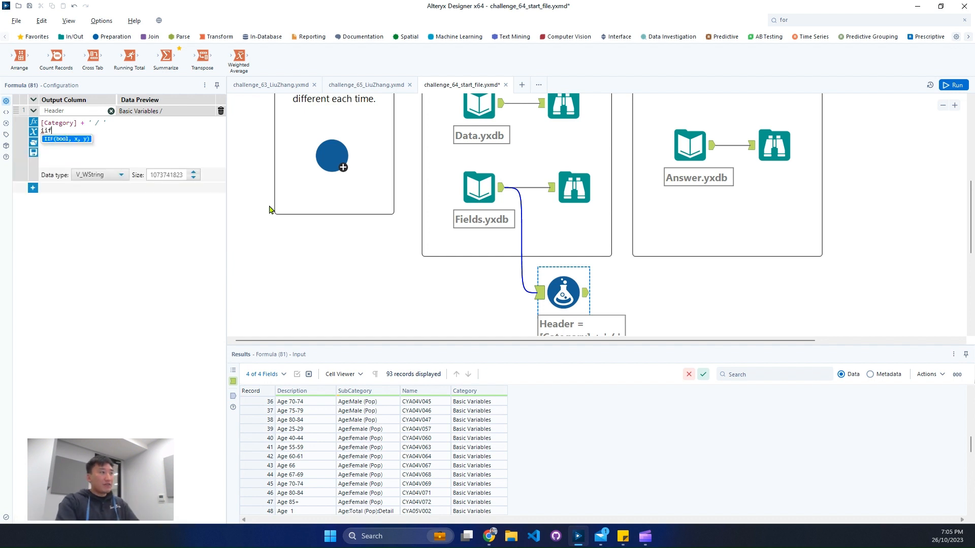
key("Return")
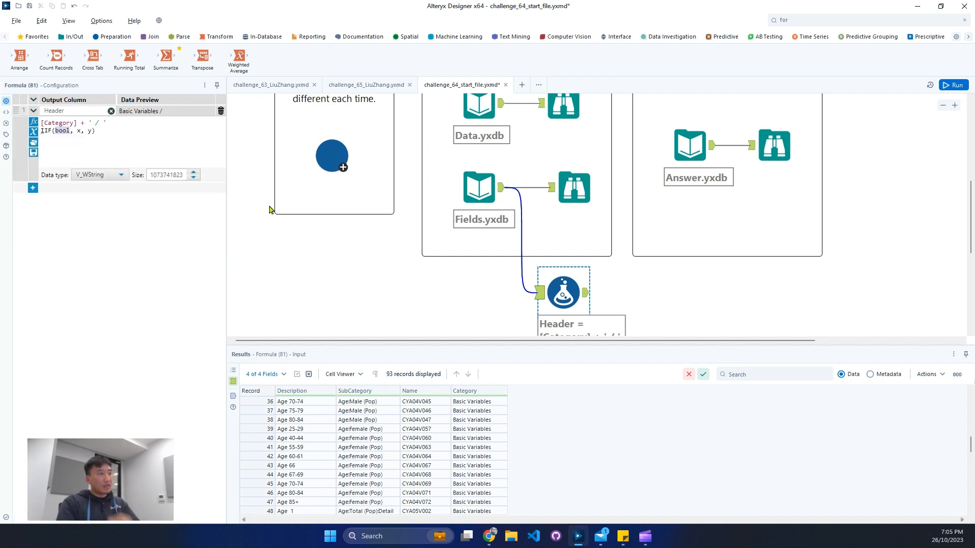
left_click(337, 144)
scroll(462, 435, "up", 10)
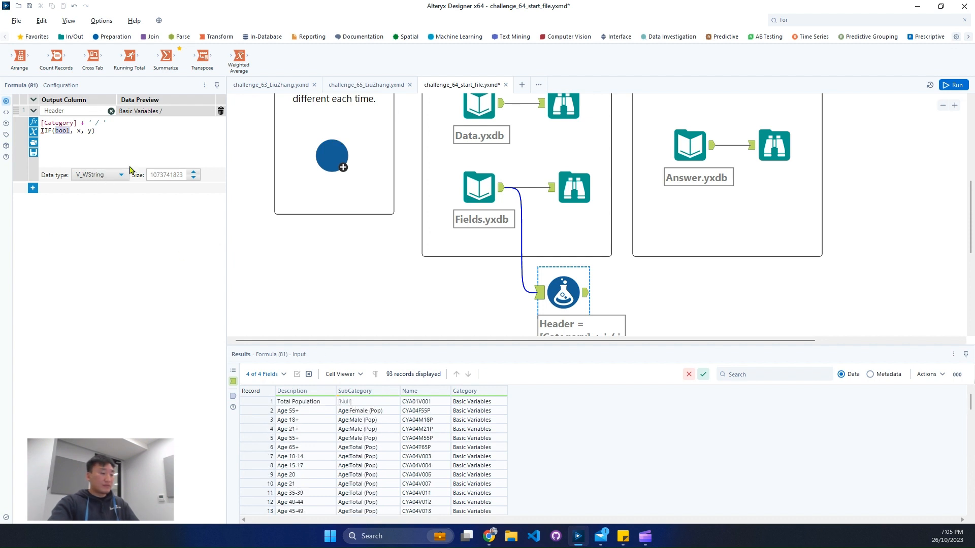
type("isnu")
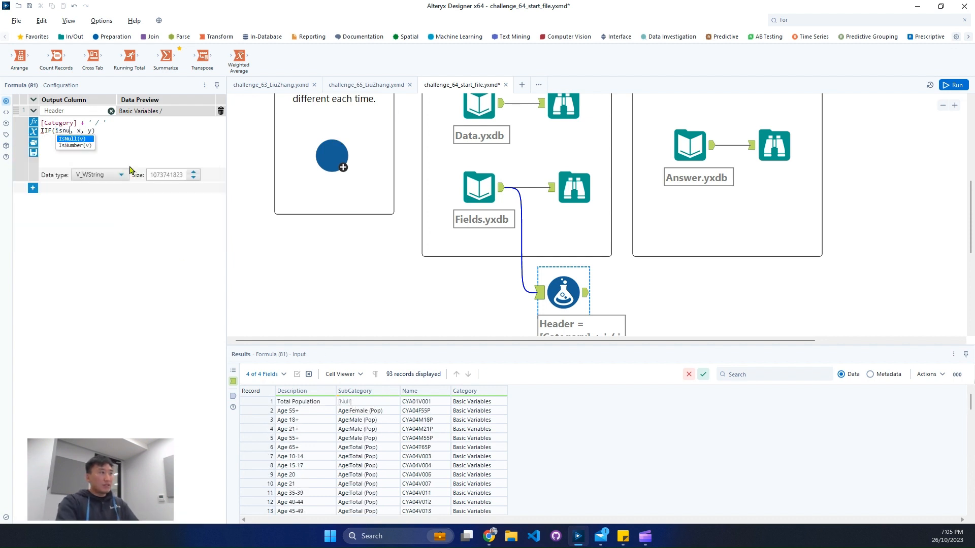
key("Return")
type("sub")
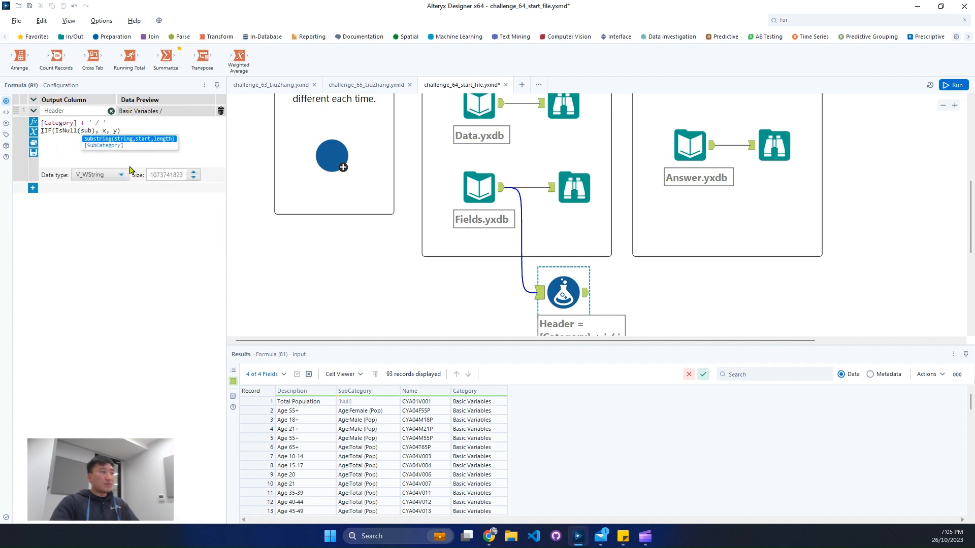
key("Return")
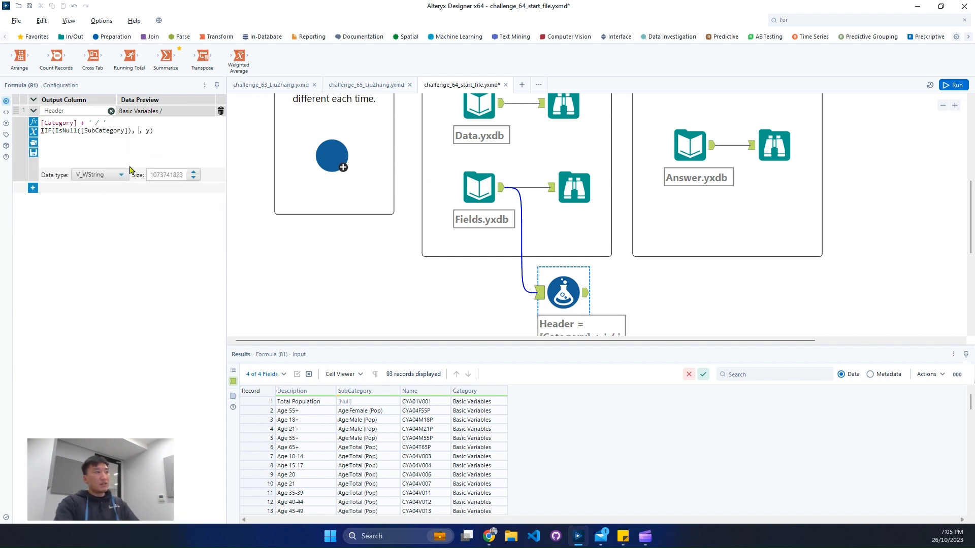
Step: Set the IIF results to [Description] when true and [SubCategory] when false, and join the function to the category text with +
type("des")
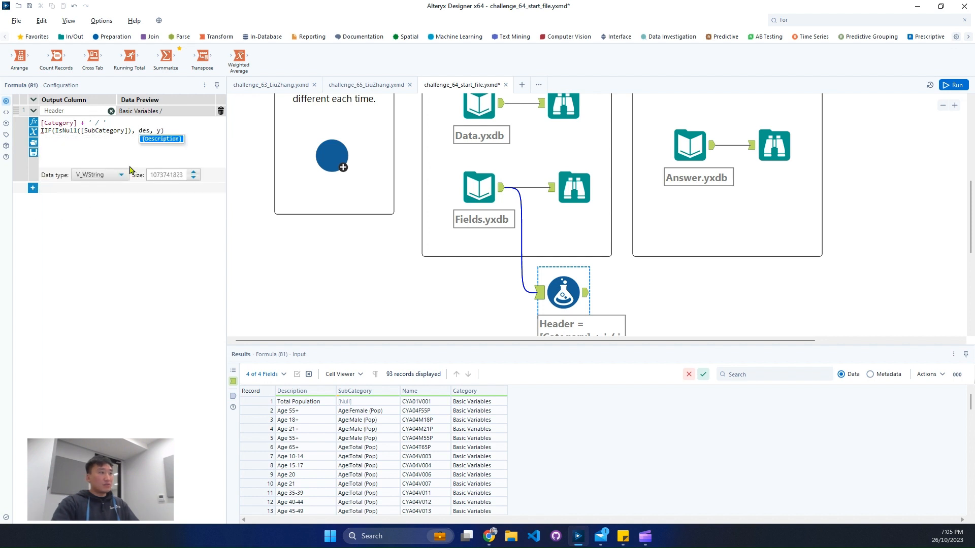
key("Return")
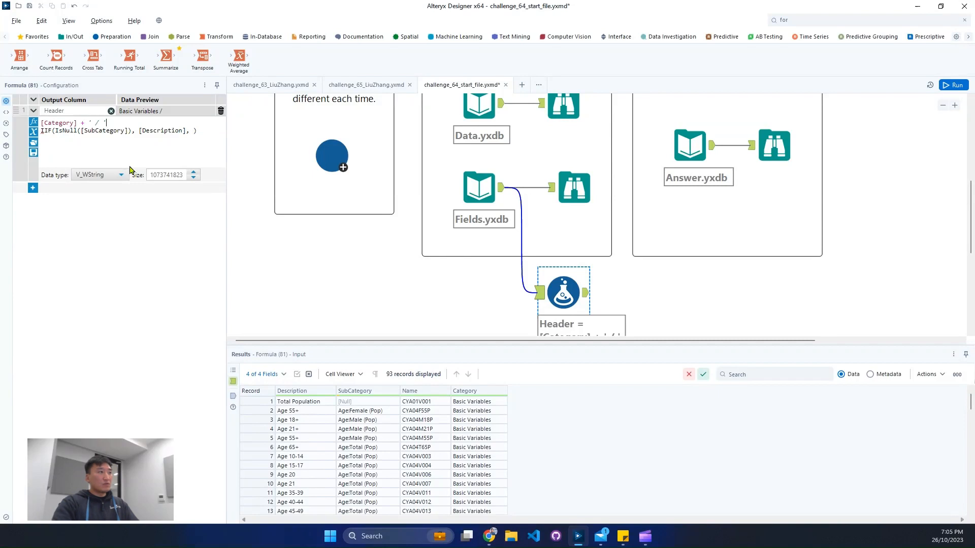
type("+")
type("[Sub")
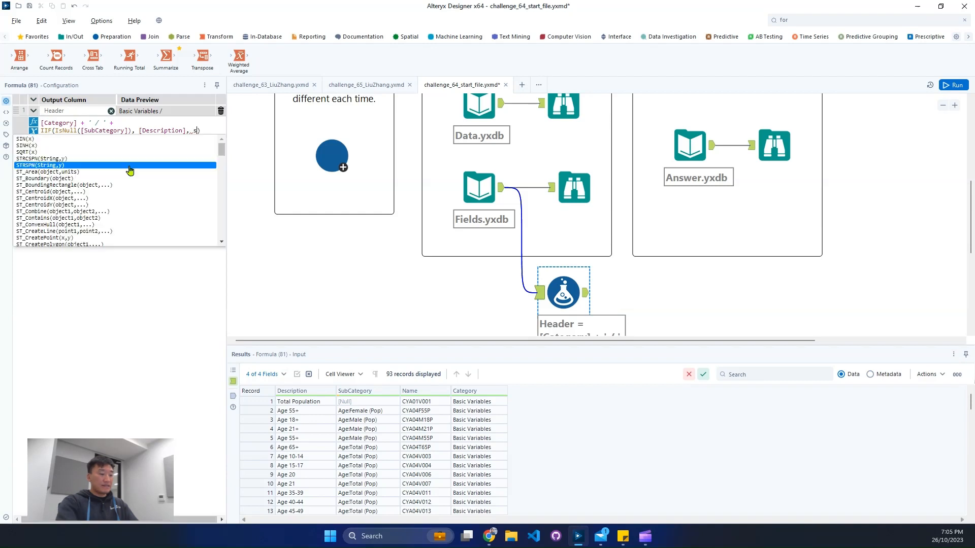
key("Return")
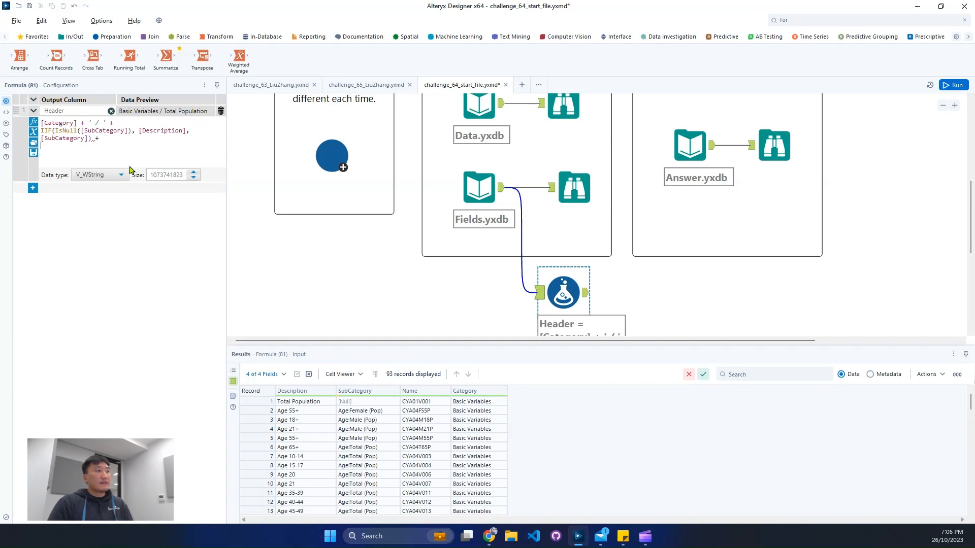
Step: Add a second IIF function on a new line of the Header expression with the condition IsNull([SubCategory])
type("IIF")
key("Return")
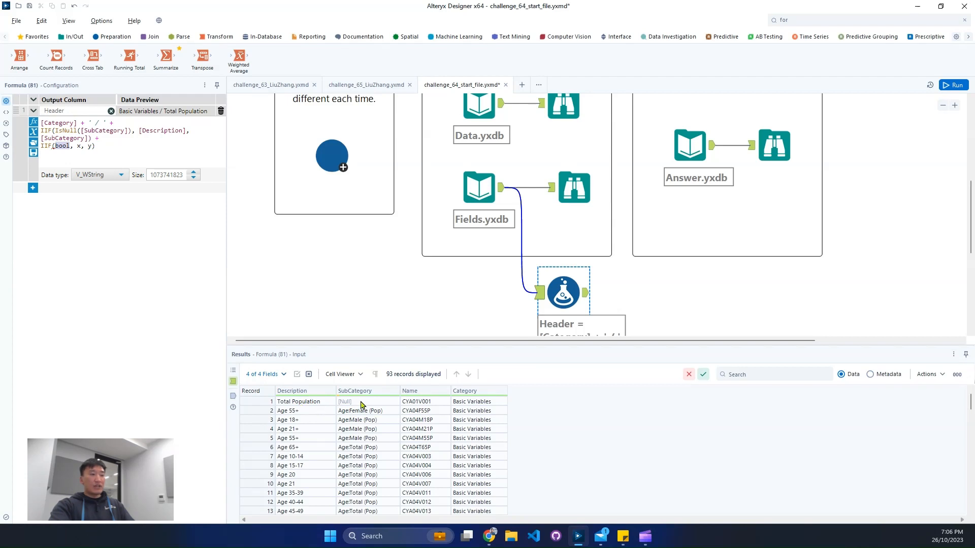
left_click_drag(359, 402, 351, 438)
left_click_drag(293, 403, 291, 429)
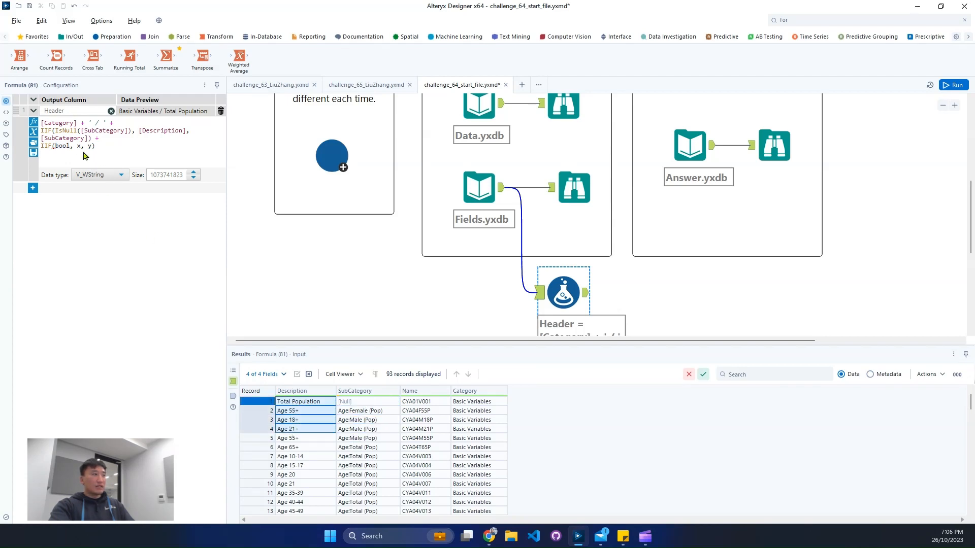
double_click(59, 144)
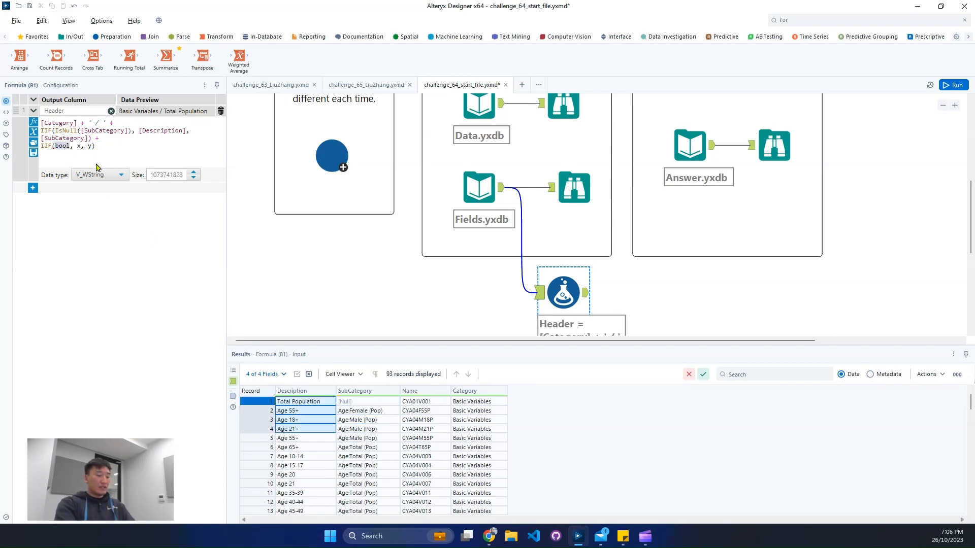
type("isnul")
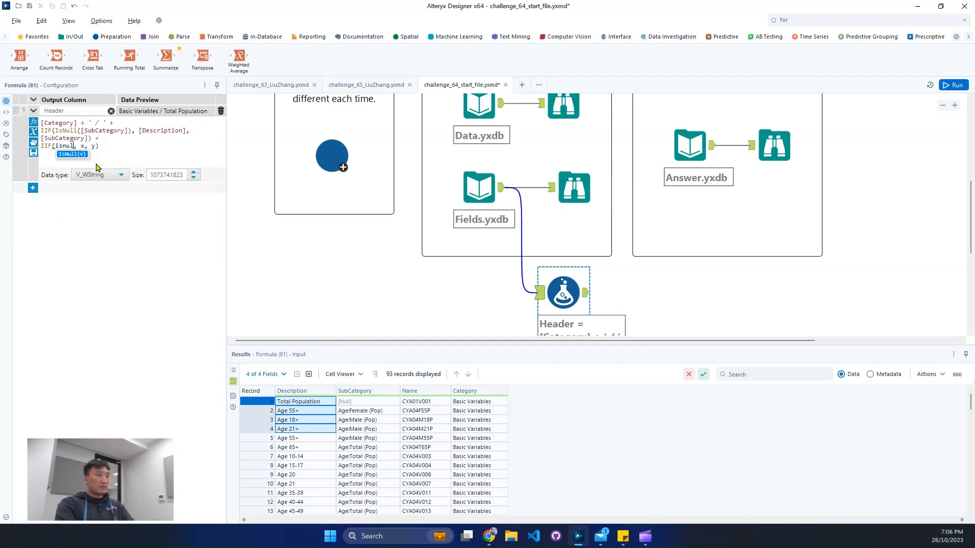
key("Return")
type("sub")
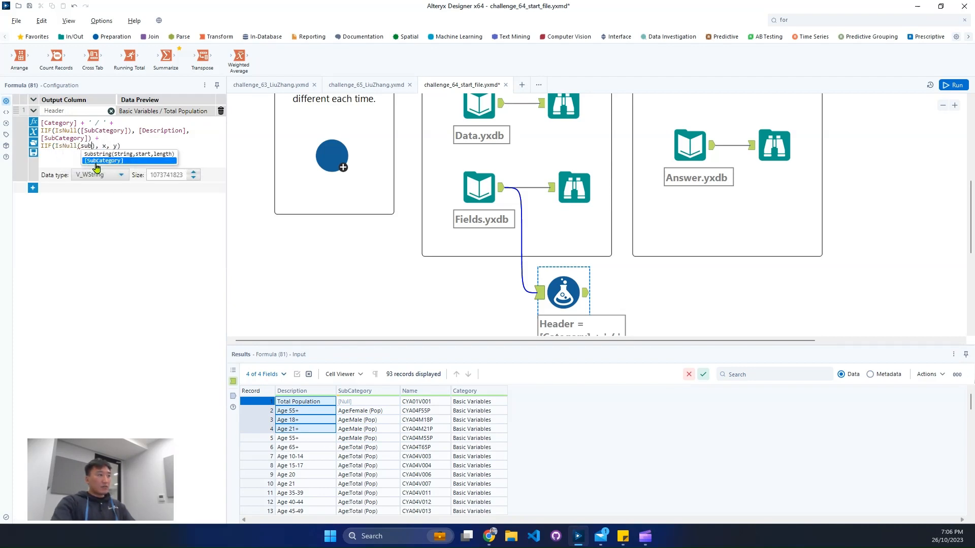
left_click(97, 162)
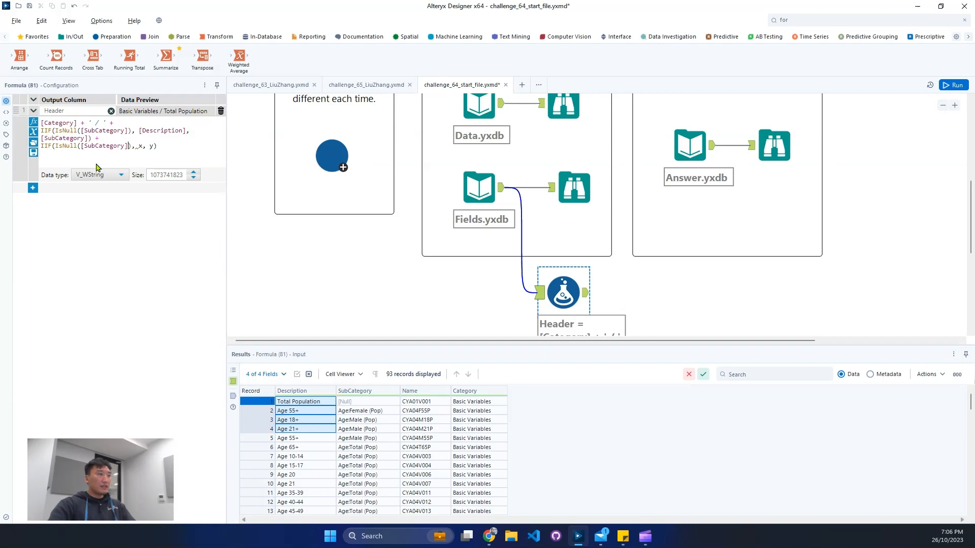
Step: Set the second IIF function's results to an empty string '' when true and ' / '+[Description] when false
key("Delete")
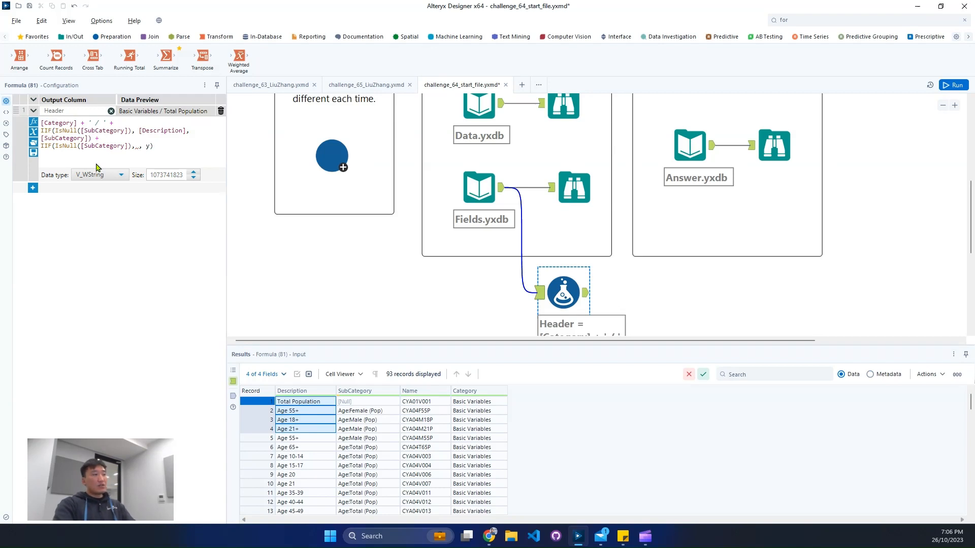
type("''")
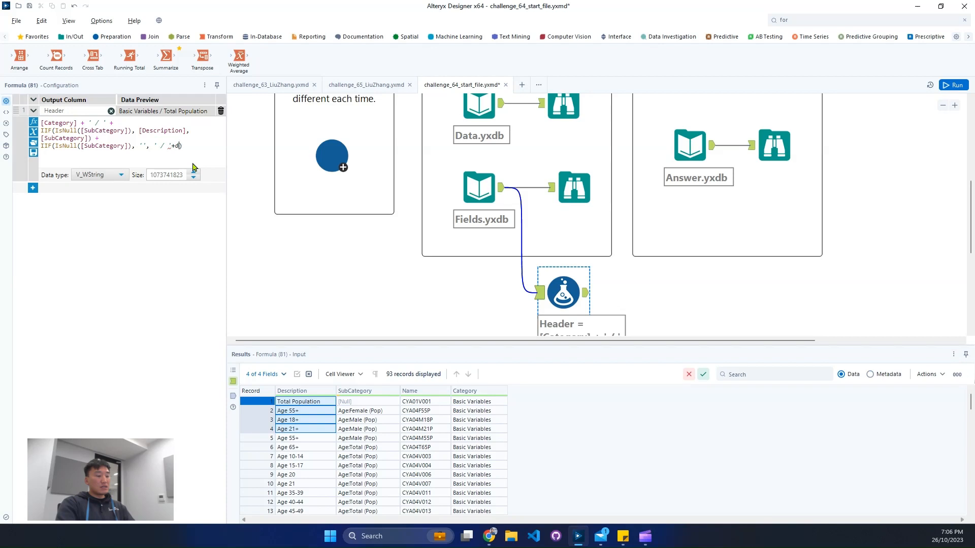
key("Return")
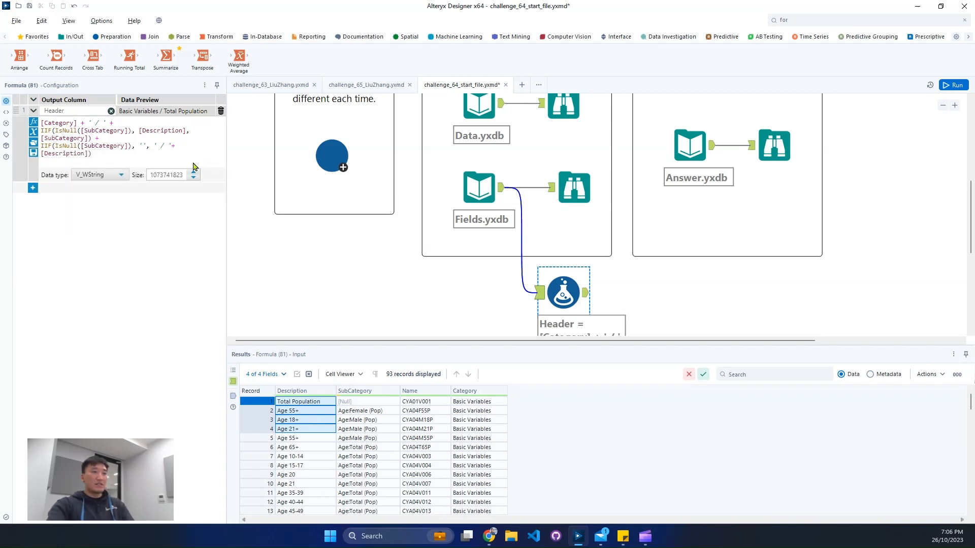
Step: Run the workflow and examine the Header values in the Formula tool's output through the last record, fitting the column to its contents
left_click(626, 298)
key("ctrl+r")
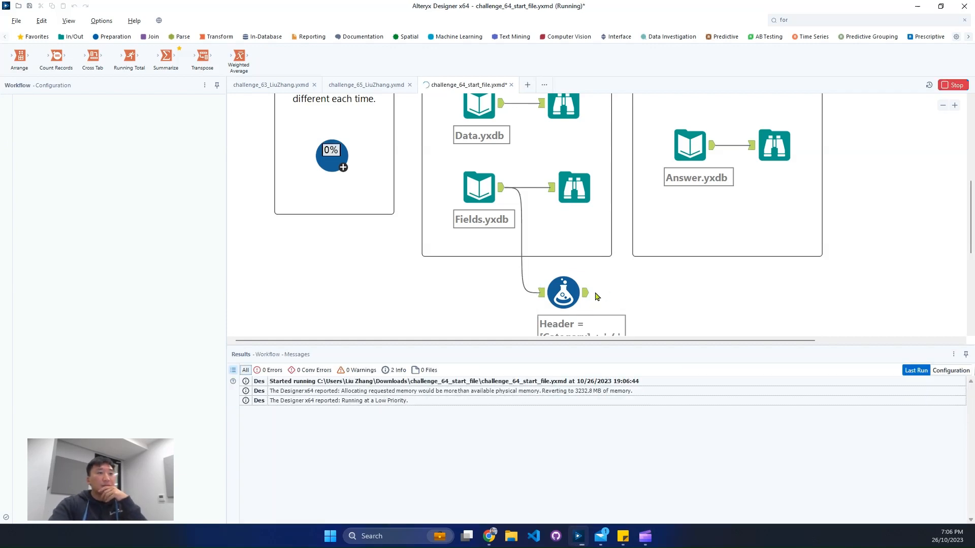
left_click(586, 296)
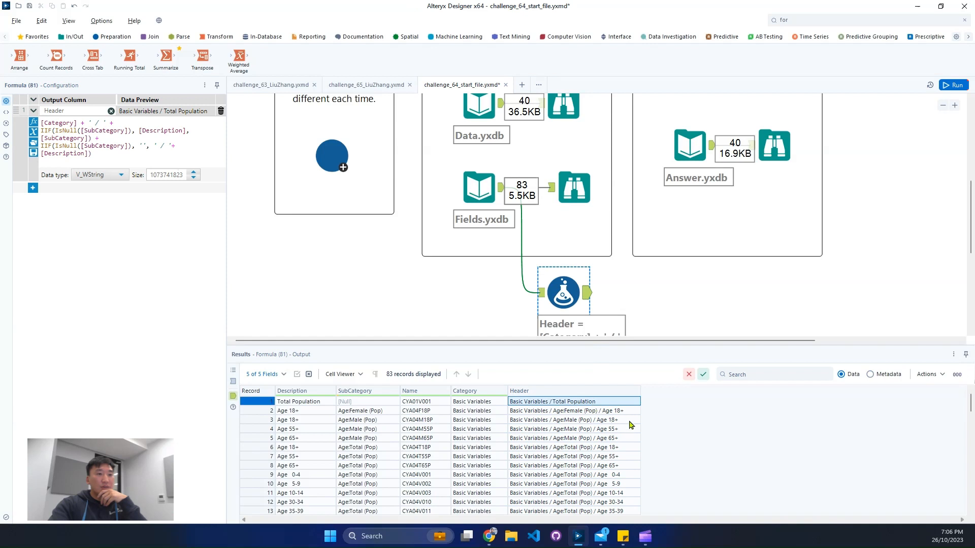
scroll(627, 455, "down", 4)
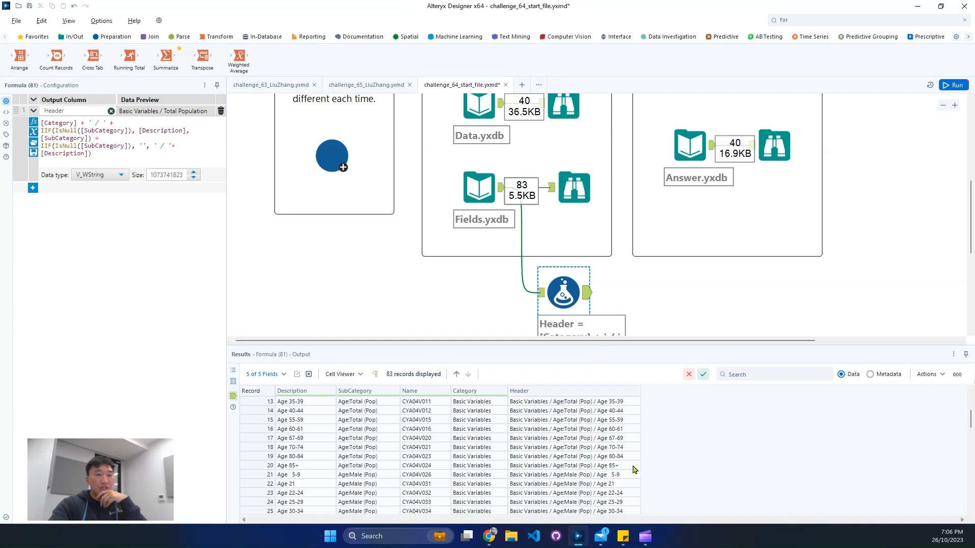
left_click(619, 475)
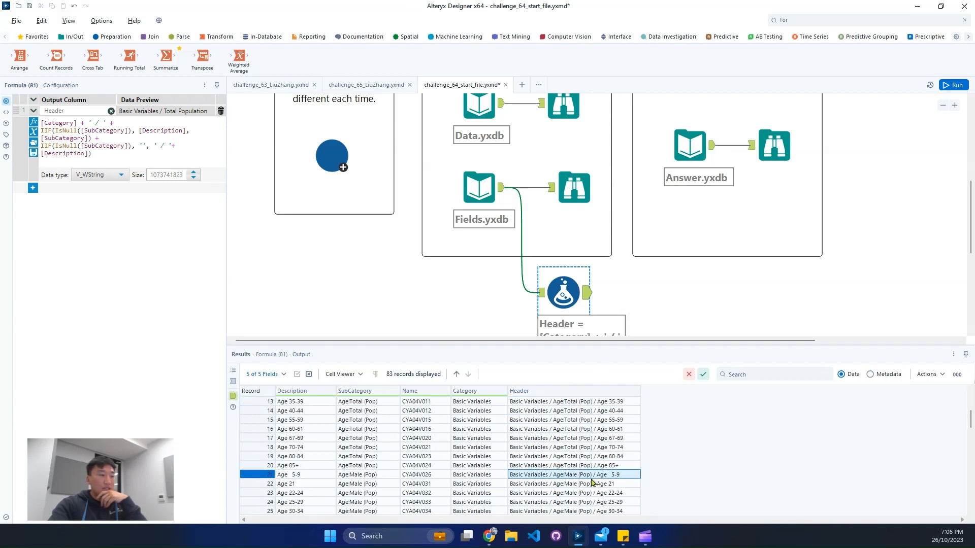
left_click(298, 478)
scroll(594, 480, "down", 5)
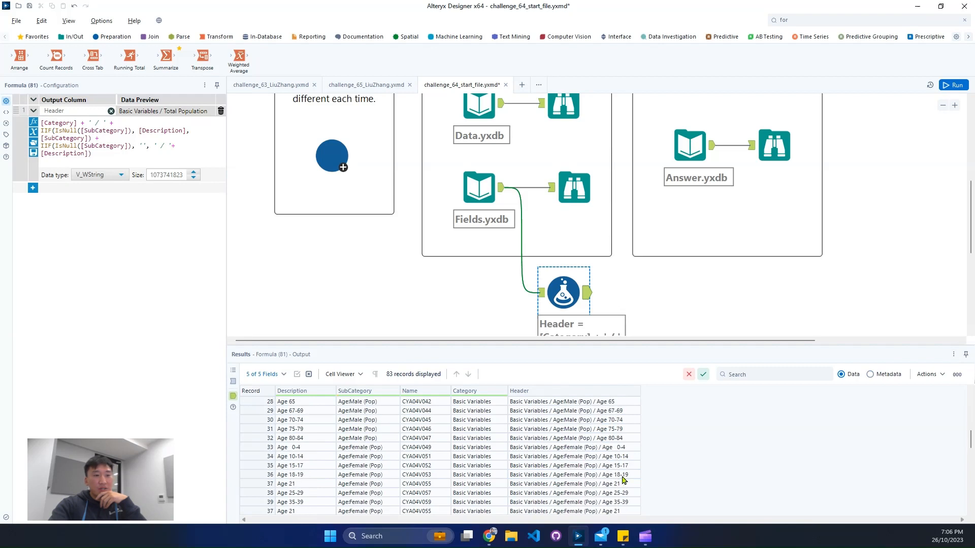
scroll(624, 479, "down", 11)
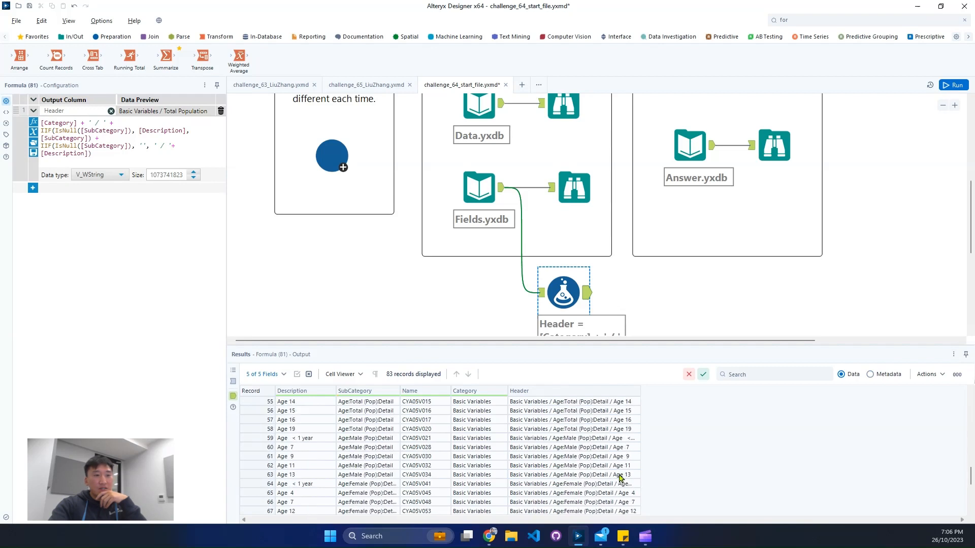
double_click(639, 392)
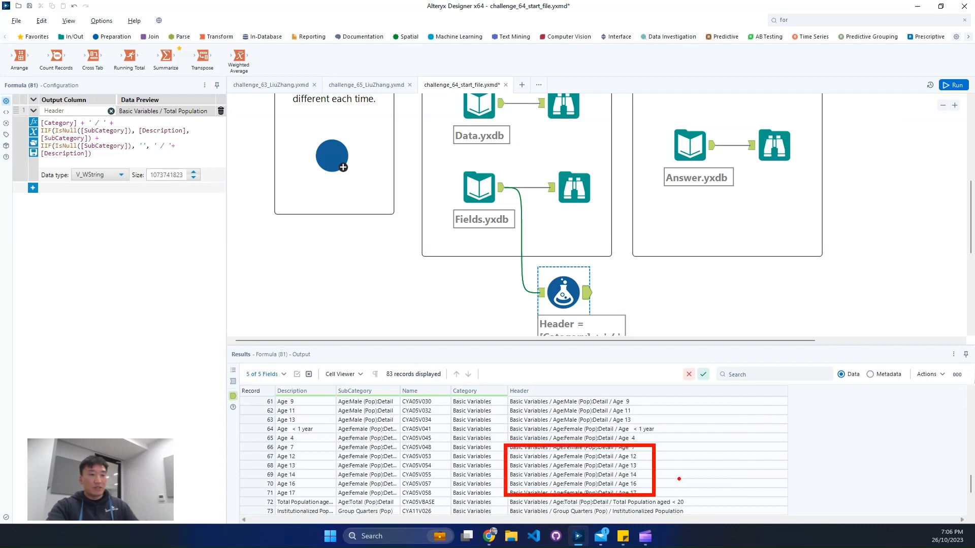
scroll(685, 474, "down", 3)
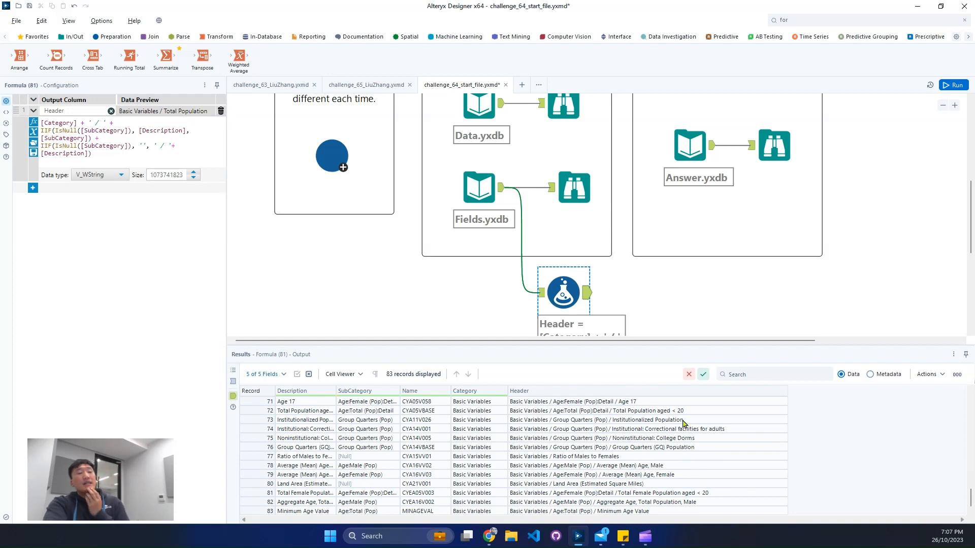
Step: Add a second output column named Header 2 with the expression [Header] in the Formula tool and run the workflow
left_click(33, 188)
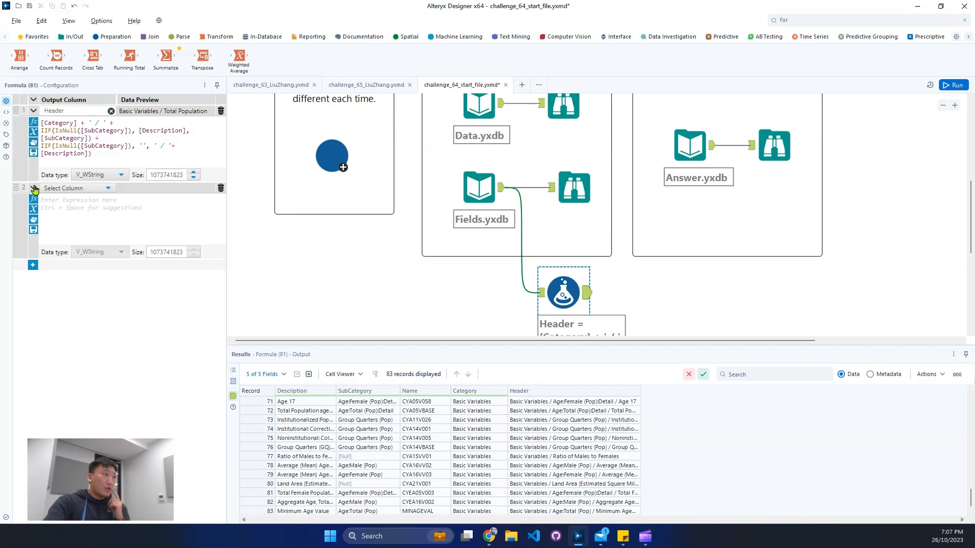
left_click(51, 188)
left_click(52, 196)
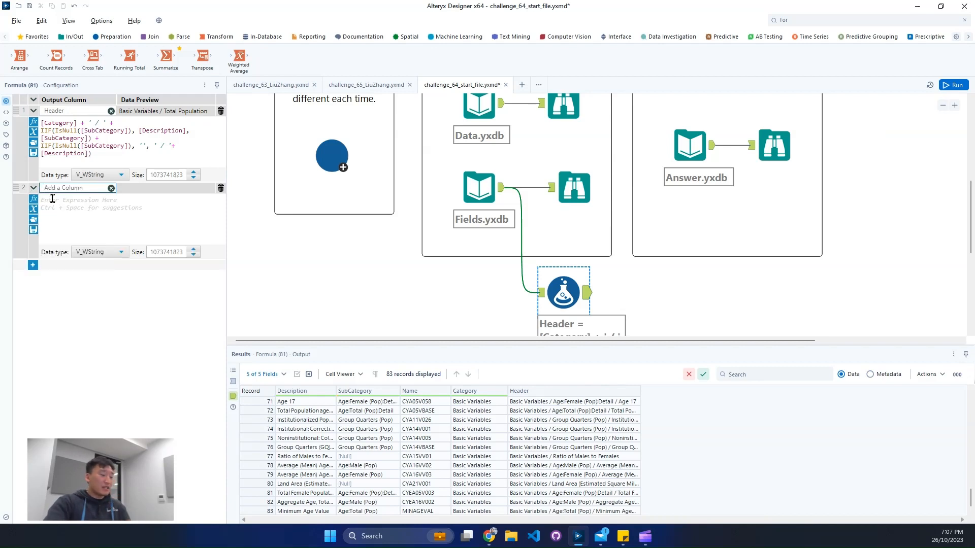
left_click(87, 222)
type("[Header]")
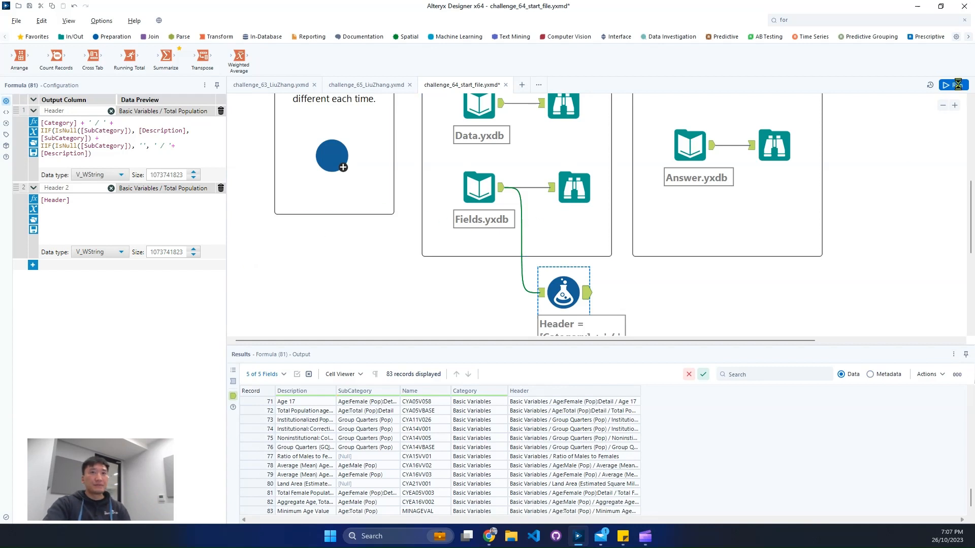
Step: Inspect the macro that rebuilds the input files, including its configuration and available actions
left_click(324, 163)
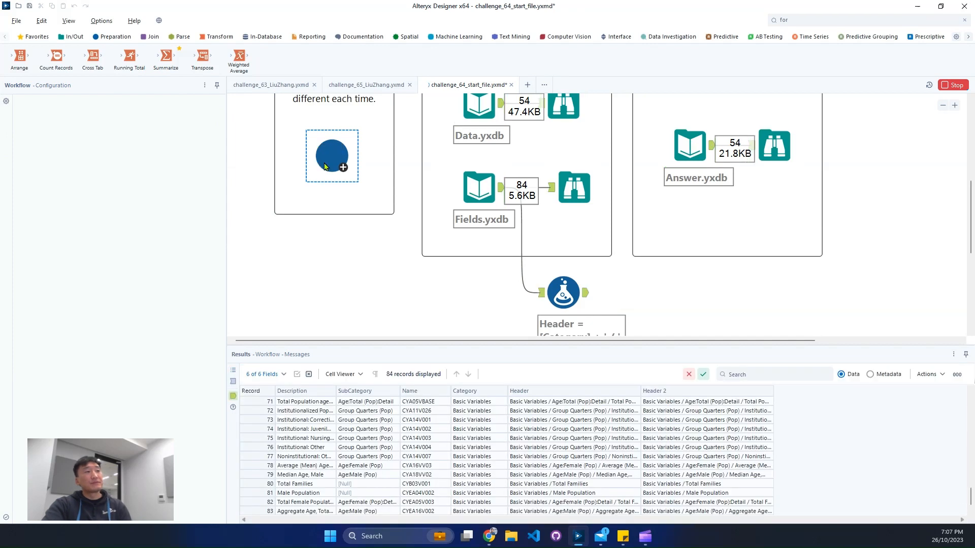
right_click(326, 164)
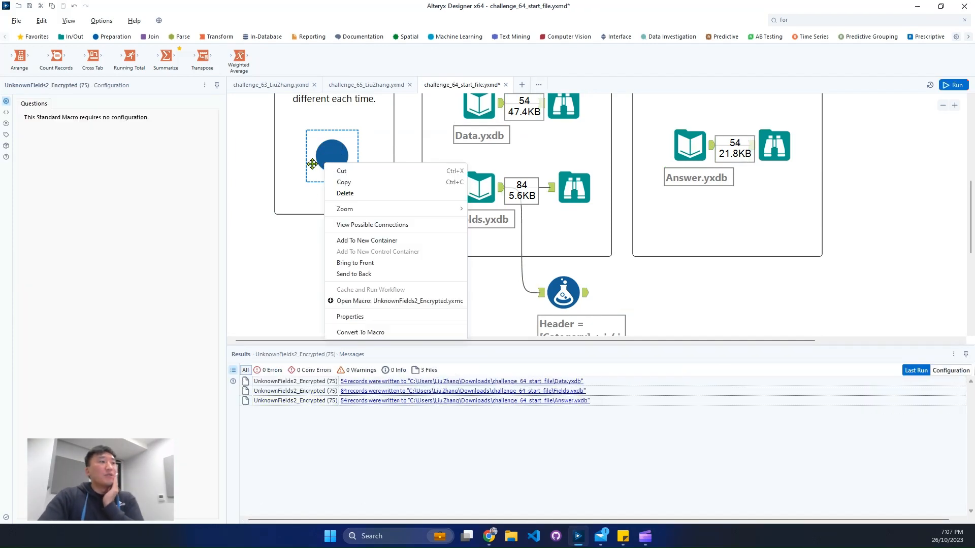
left_click(679, 285)
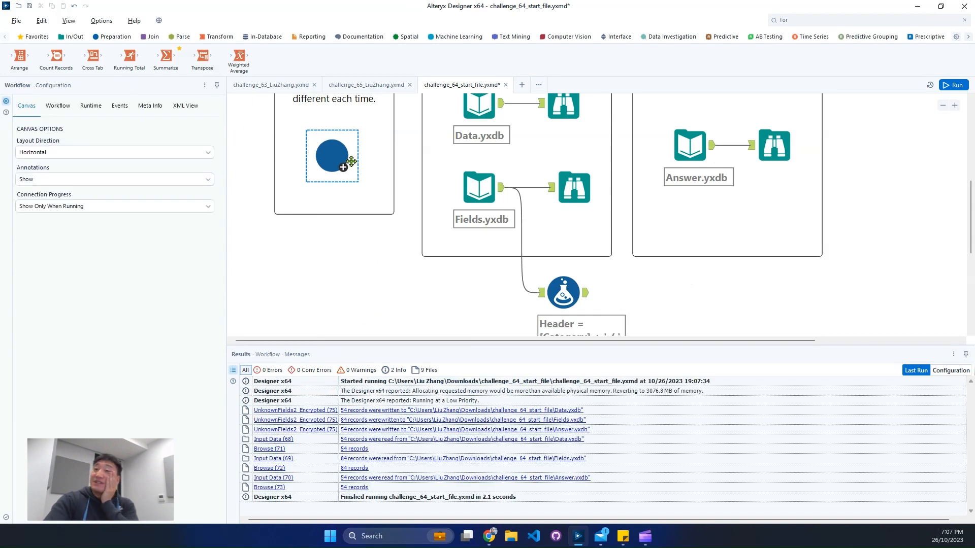
Step: Add a Transpose tool connected to Data.yxdb, with Name as the key column and the other fields as data columns
left_click(943, 105)
left_click(407, 143)
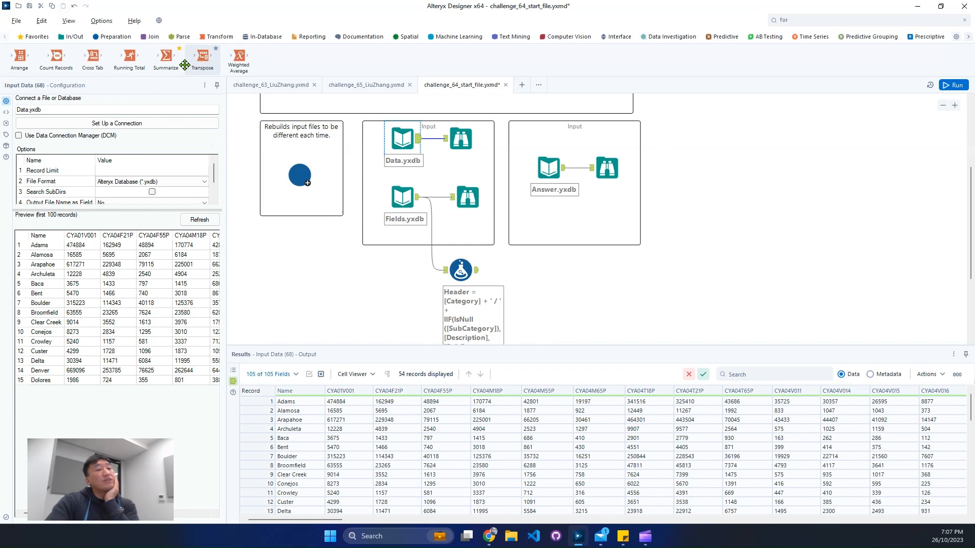
left_click_drag(184, 65, 585, 271)
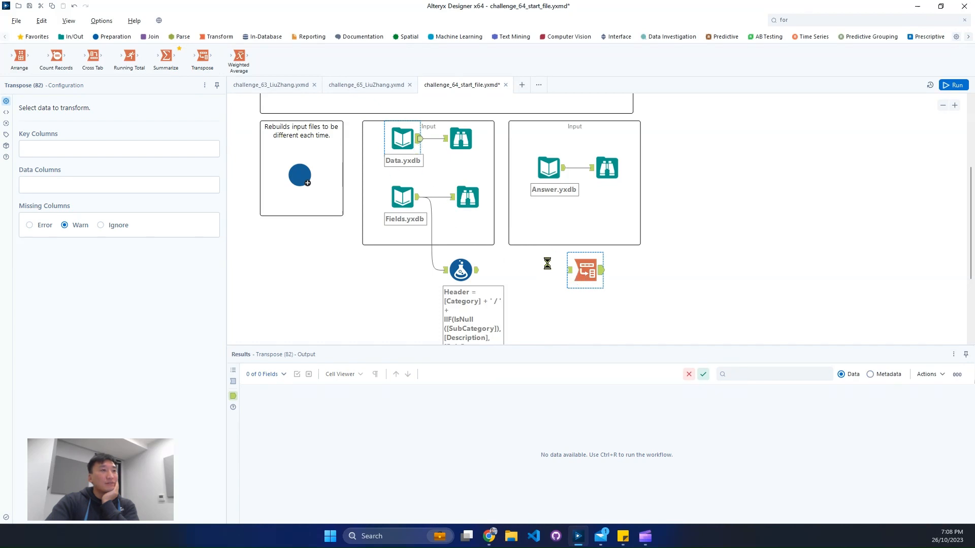
left_click_drag(547, 263, 569, 270)
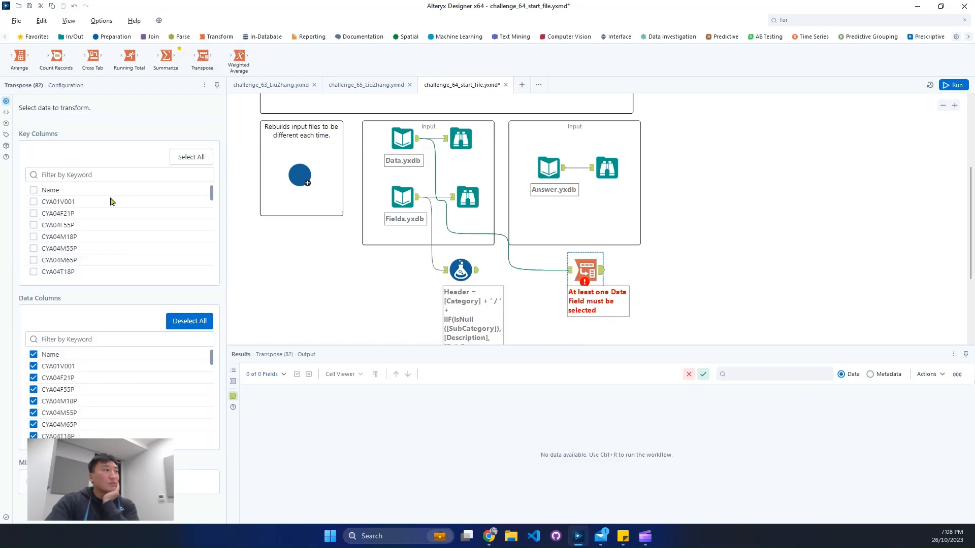
left_click(33, 190)
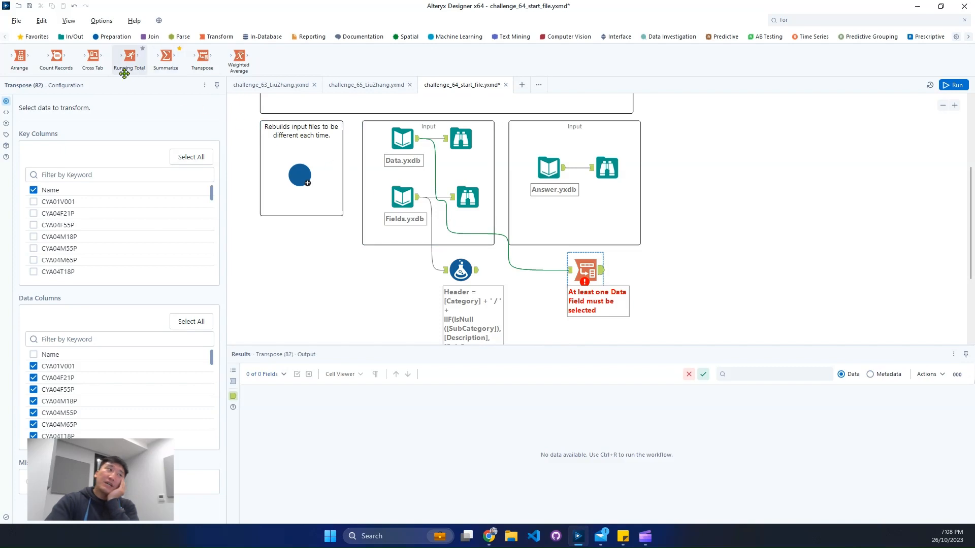
Step: Move the Formula tool beneath the Transpose tool and shift the Transpose tool slightly so that the two line up vertically
left_click(152, 42)
scroll(603, 340, "down", 3)
left_click(453, 196)
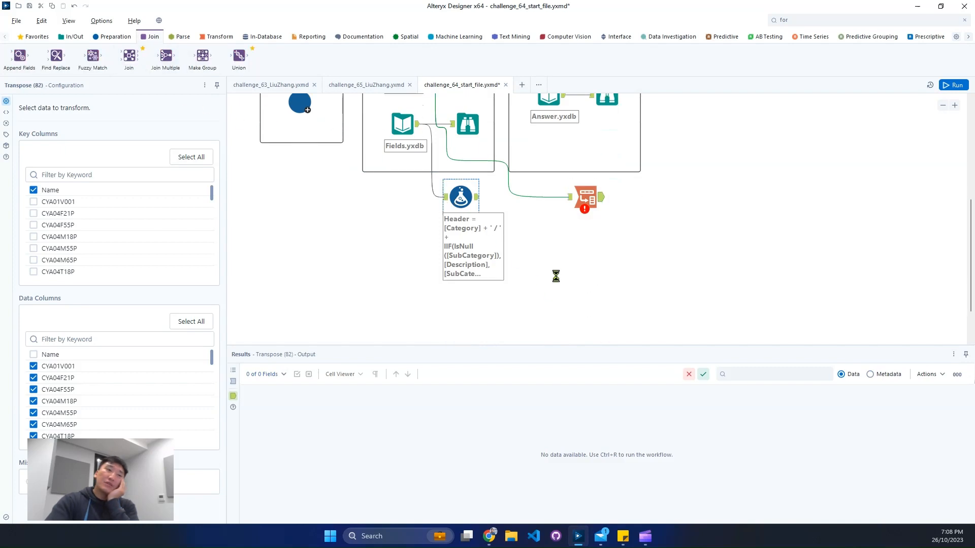
left_click_drag(453, 196, 562, 268)
left_click(579, 210)
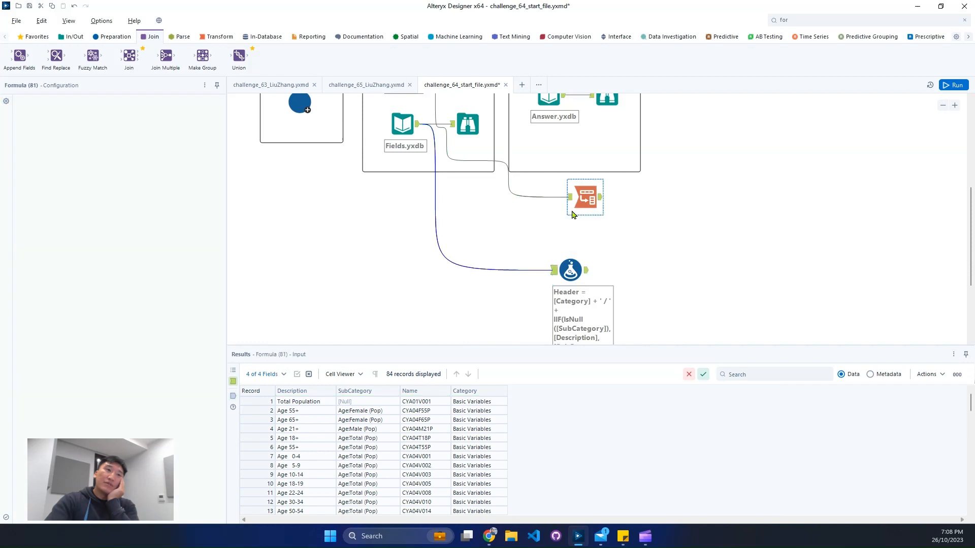
left_click_drag(595, 202, 580, 202)
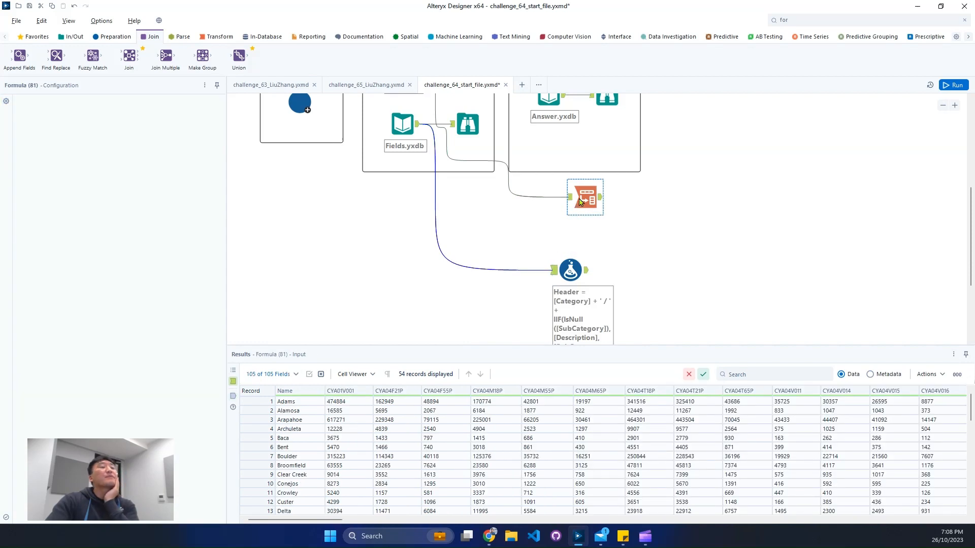
Step: Add a Join tool with Transpose as left input and Formula as right input, matching Name2 on the left to Name on the right
left_click_drag(129, 55, 658, 209)
left_click_drag(587, 270, 644, 213)
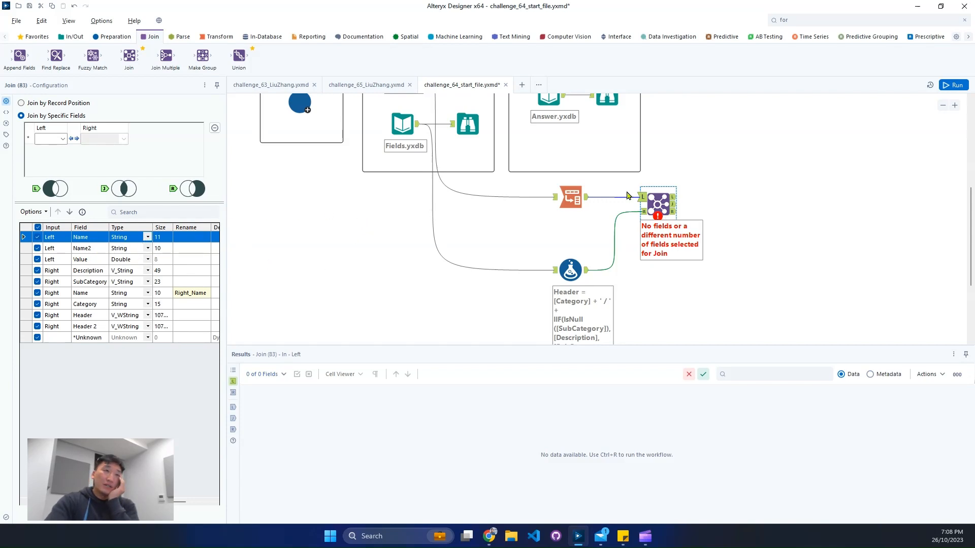
left_click(61, 139)
left_click(45, 157)
left_click(123, 139)
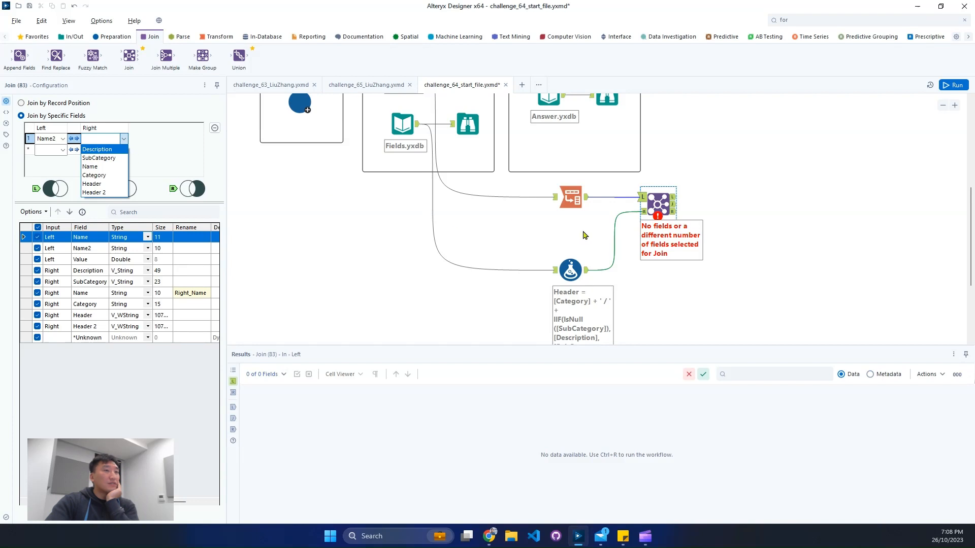
left_click(643, 213)
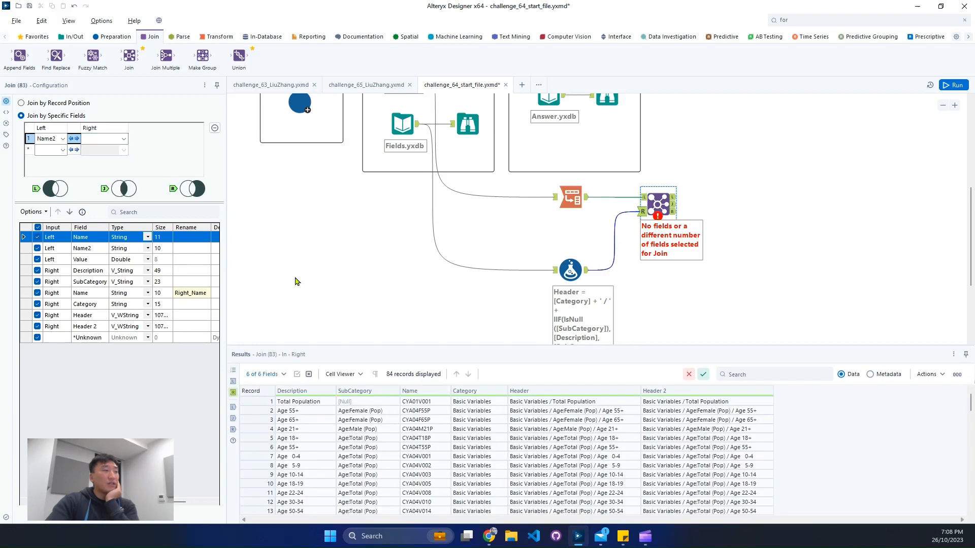
left_click(123, 139)
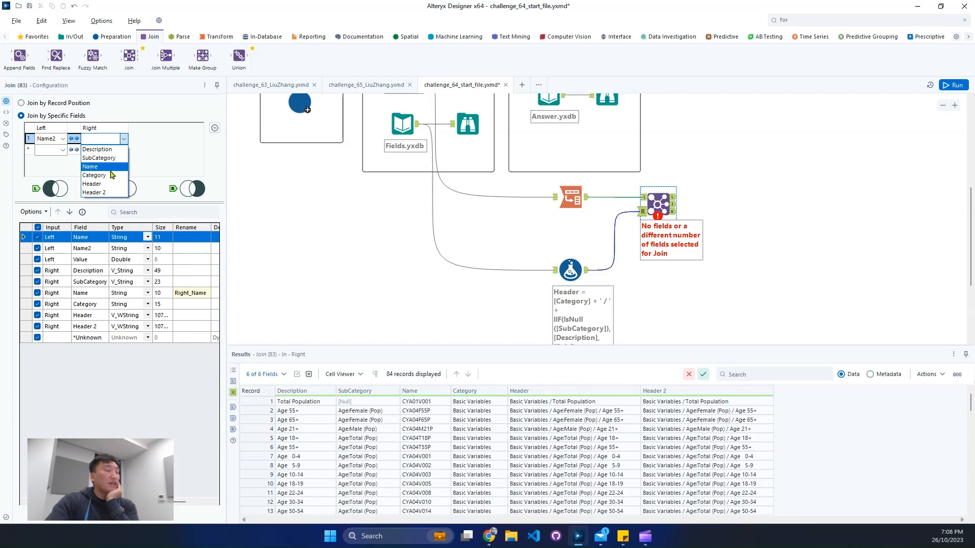
left_click(110, 168)
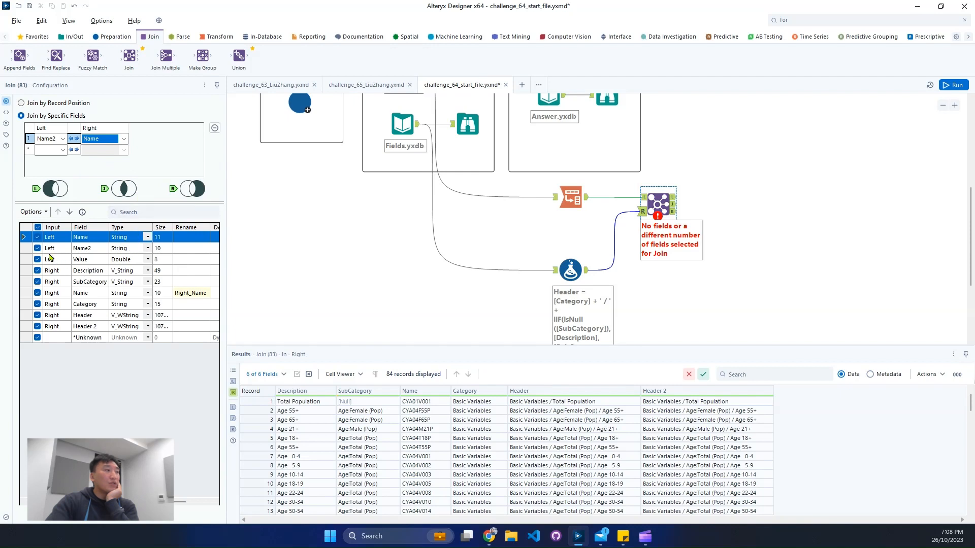
Step: Exclude Name2 and the right-side Description, SubCategory, Name and Category fields from the Join tool's output
left_click(37, 293)
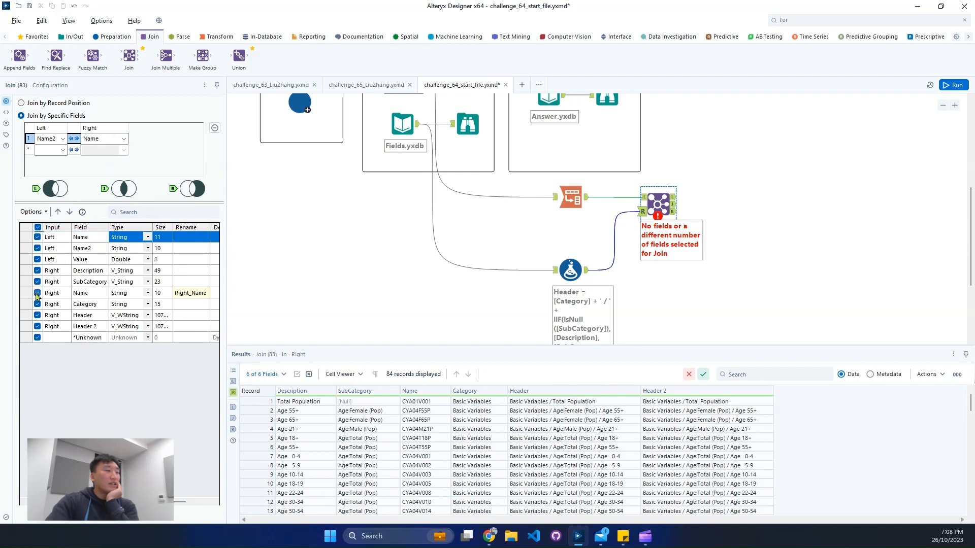
left_click(38, 248)
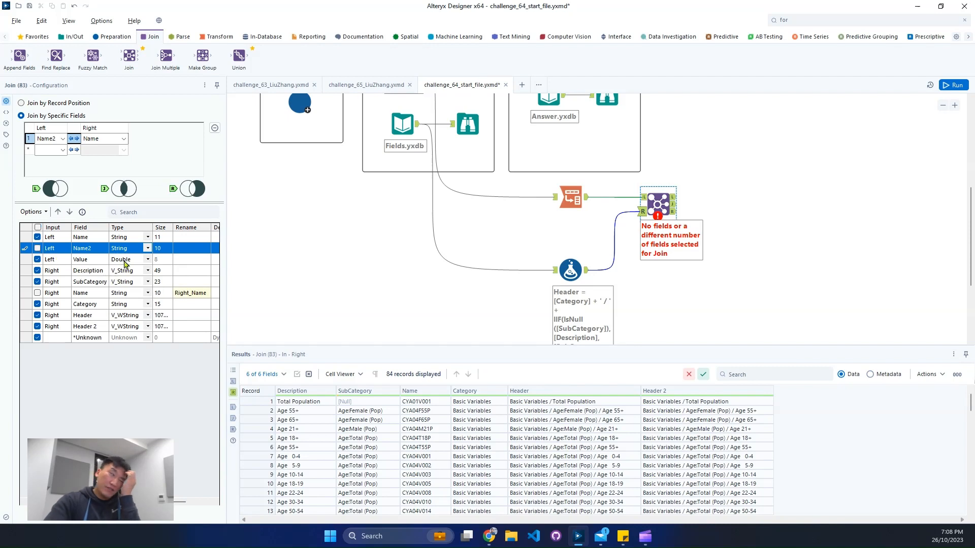
left_click(39, 272)
left_click(38, 282)
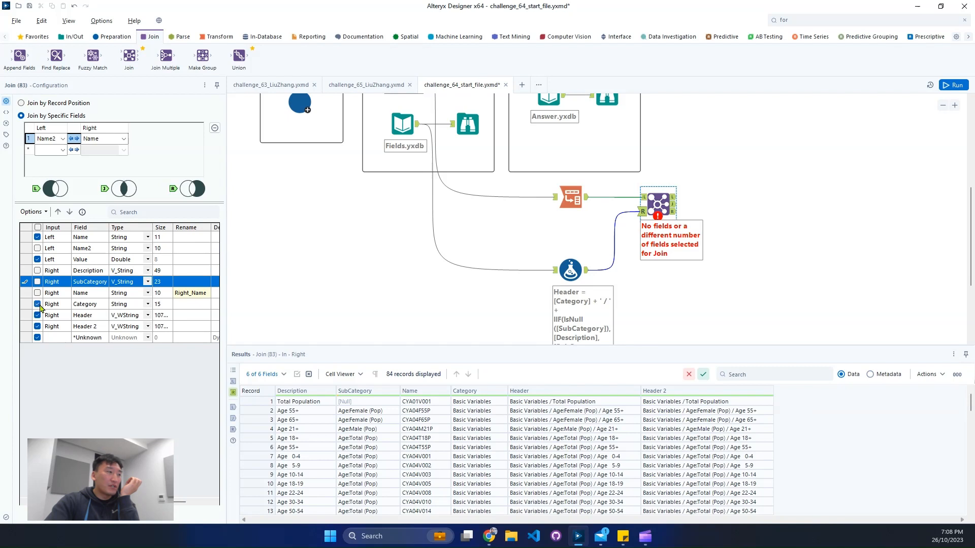
left_click(37, 304)
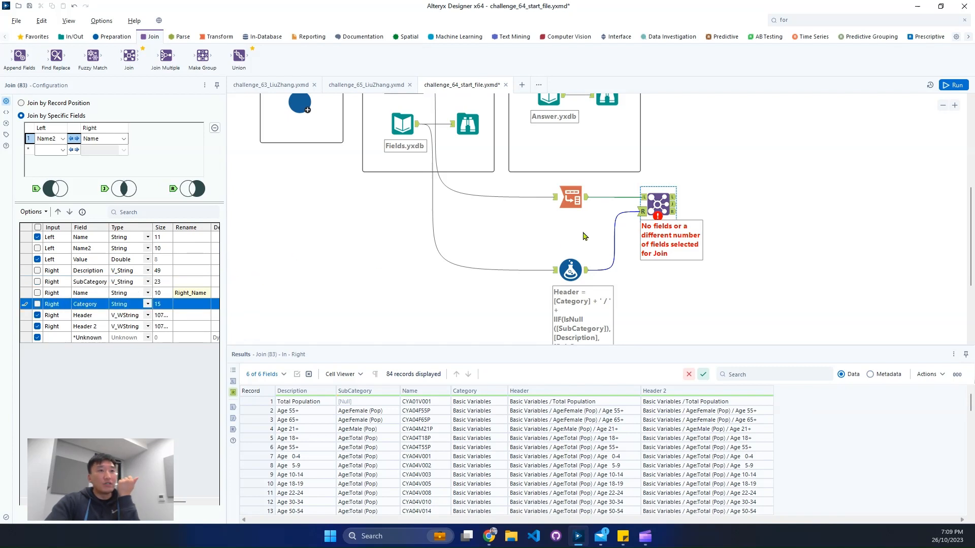
left_click(724, 213)
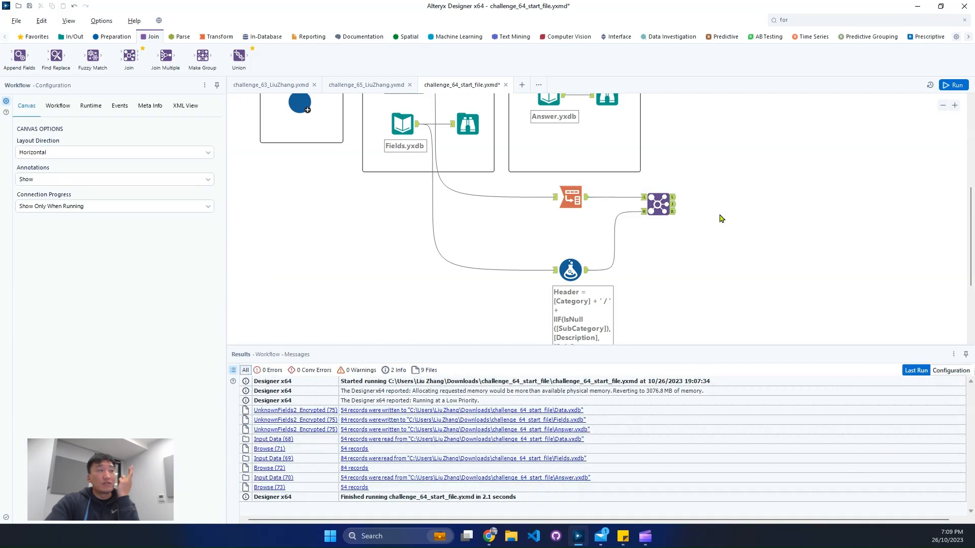
left_click(217, 36)
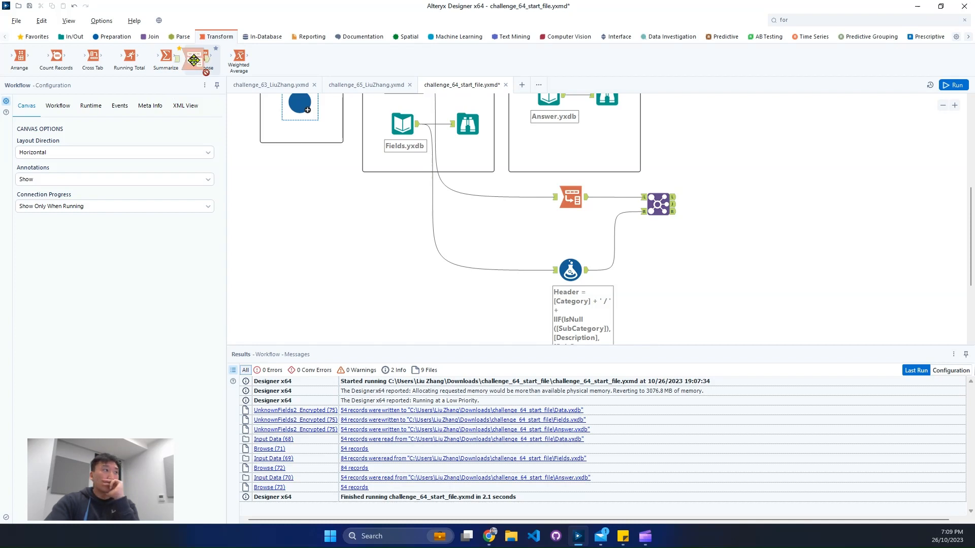
left_click_drag(193, 59, 726, 208)
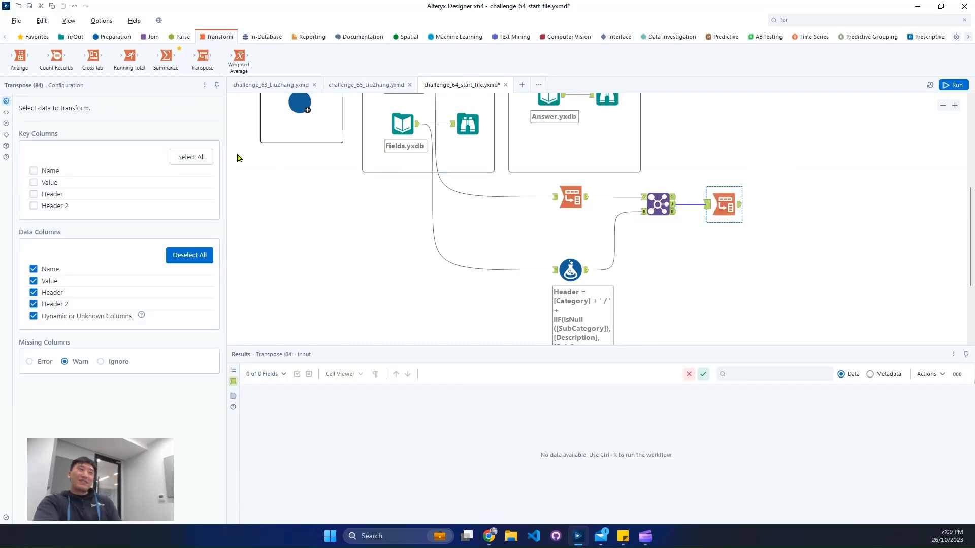
left_click(706, 203)
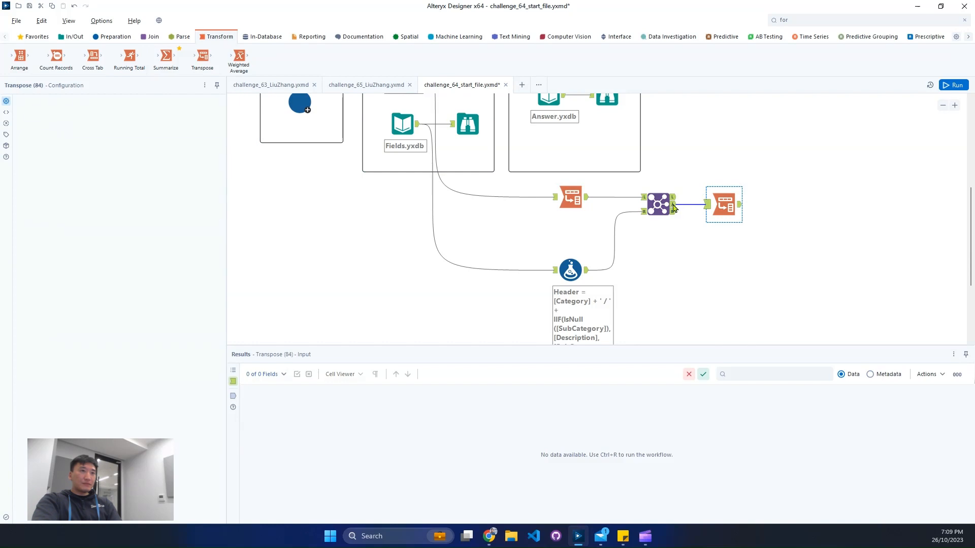
left_click(673, 209)
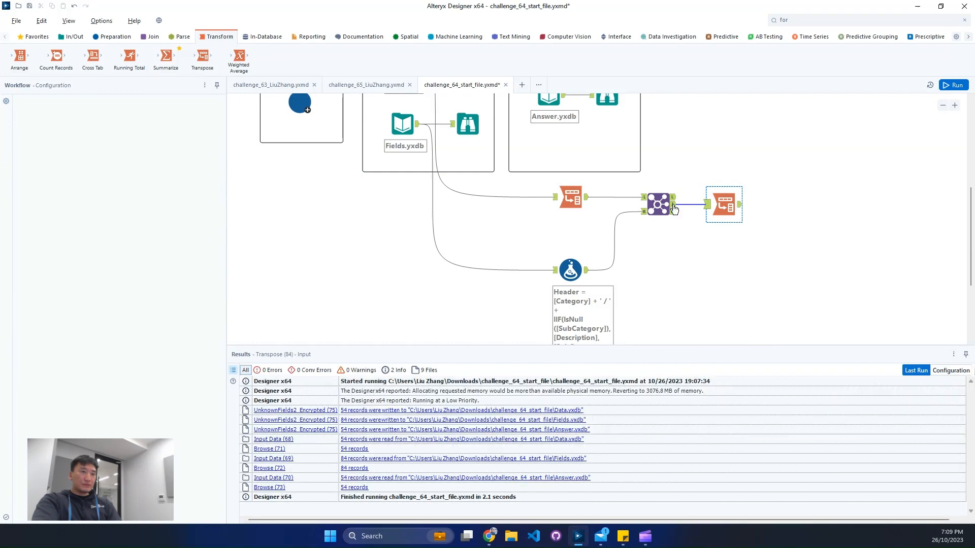
Step: Include Name2 in the Join tool's output again and attach a Cross Tab tool to the J output
left_click(673, 205)
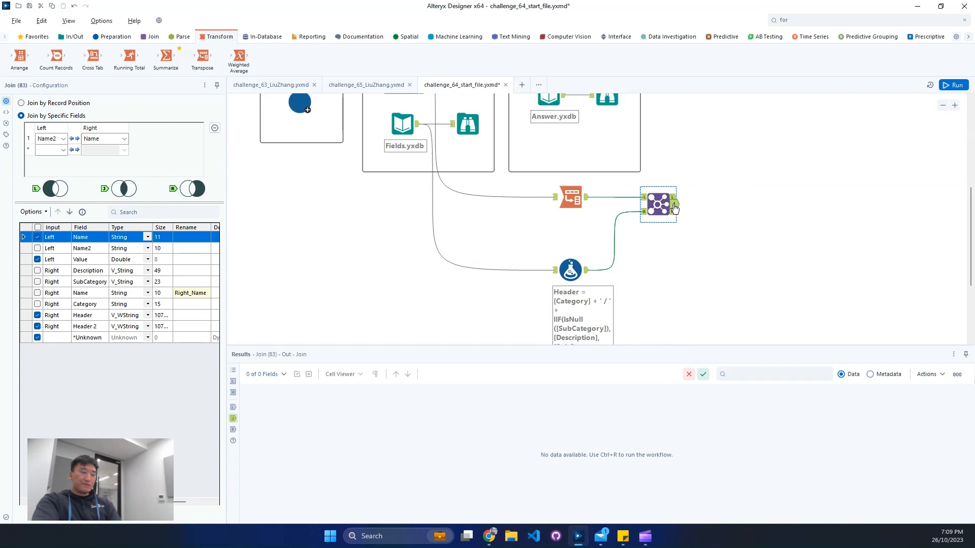
left_click(37, 249)
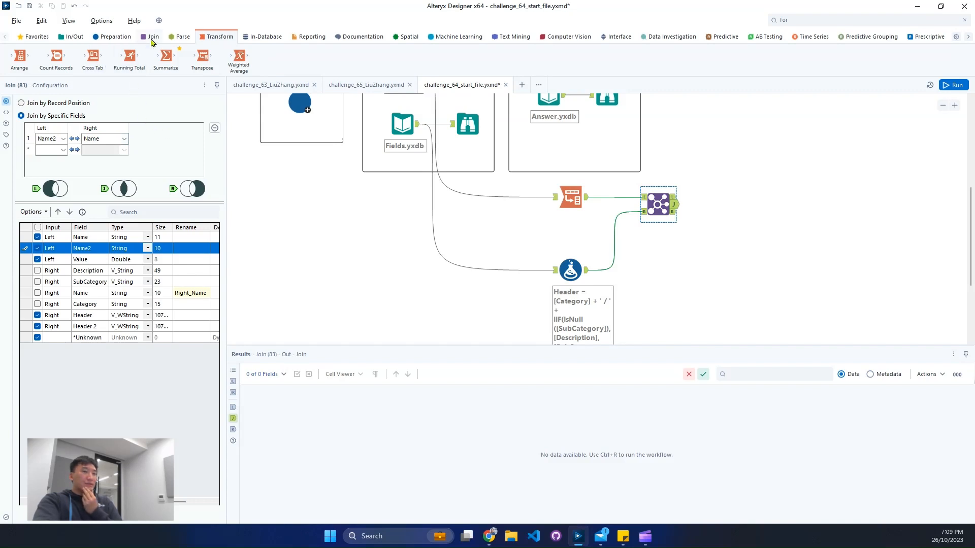
left_click_drag(93, 59, 740, 205)
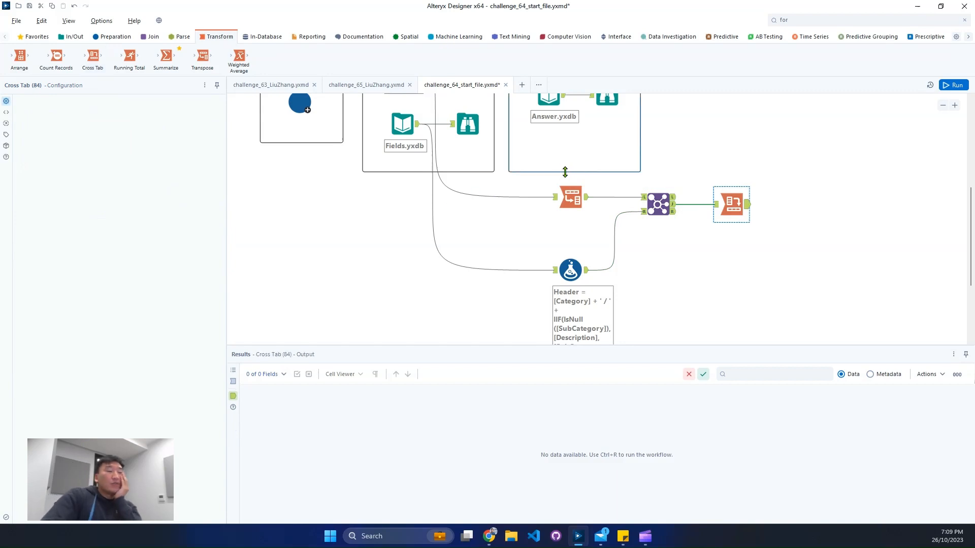
Step: Configure the Cross Tab to group by Name, take column headers from Name2 and values from Value, aggregated by Sum
left_click(49, 172)
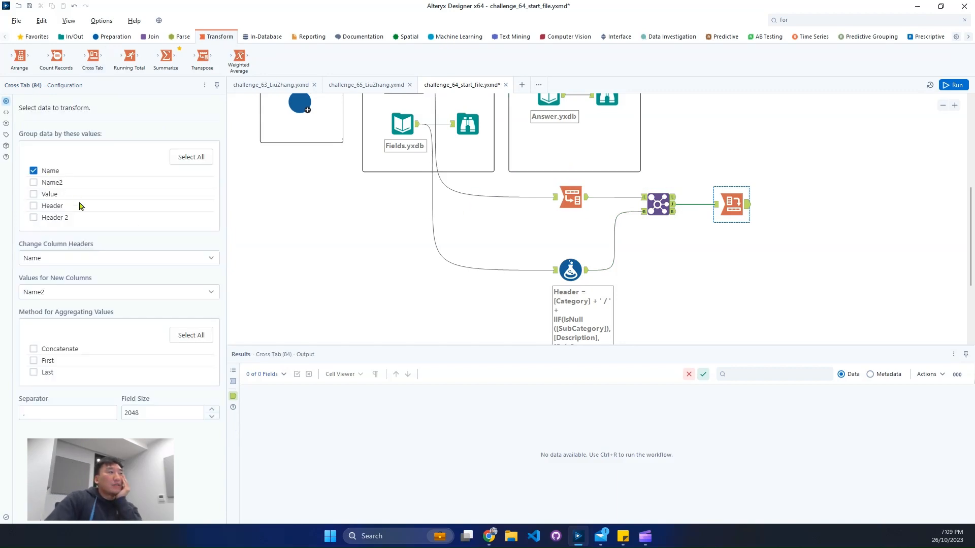
left_click(106, 259)
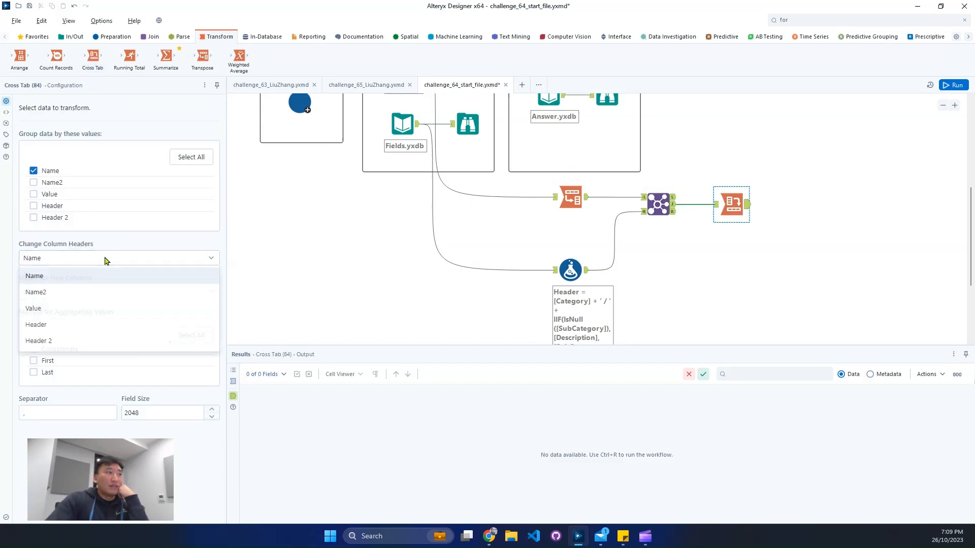
left_click(80, 291)
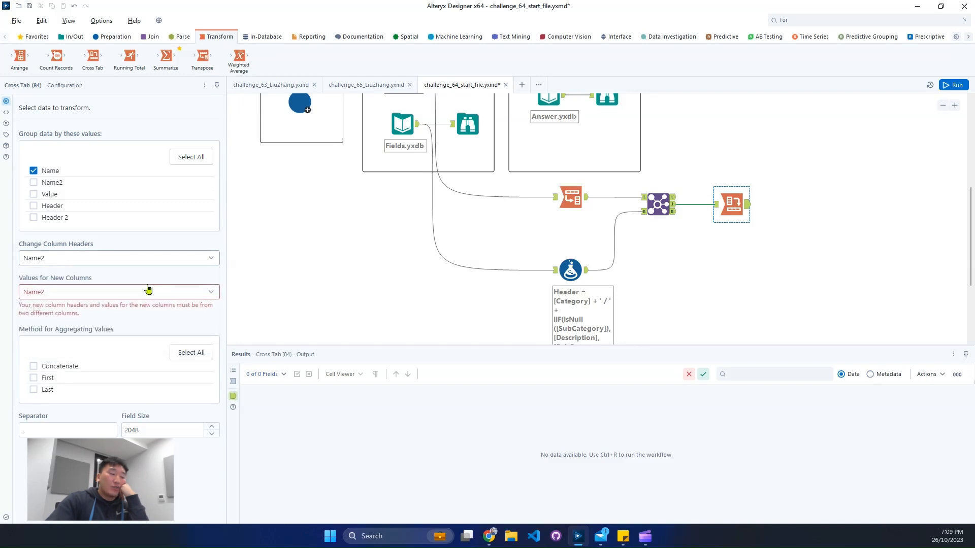
left_click(112, 293)
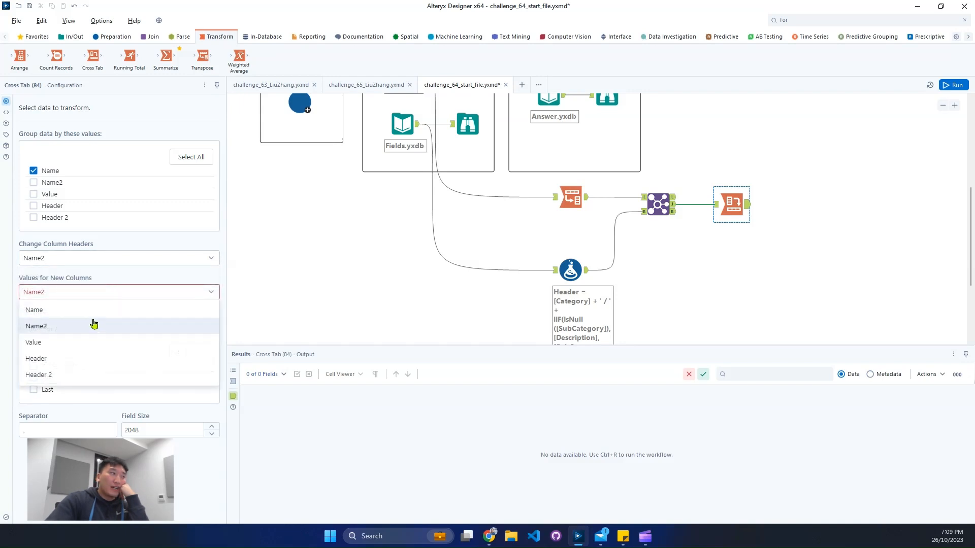
left_click(63, 342)
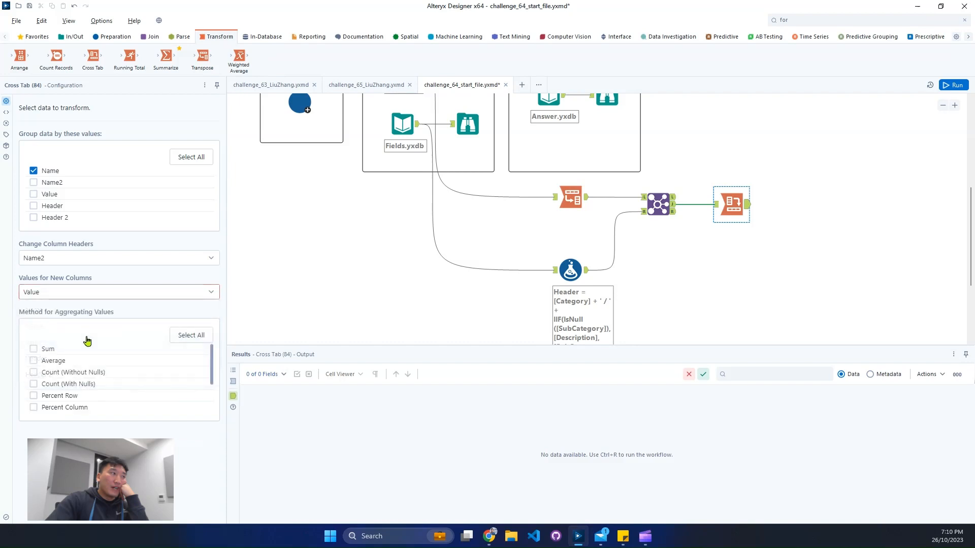
left_click(47, 349)
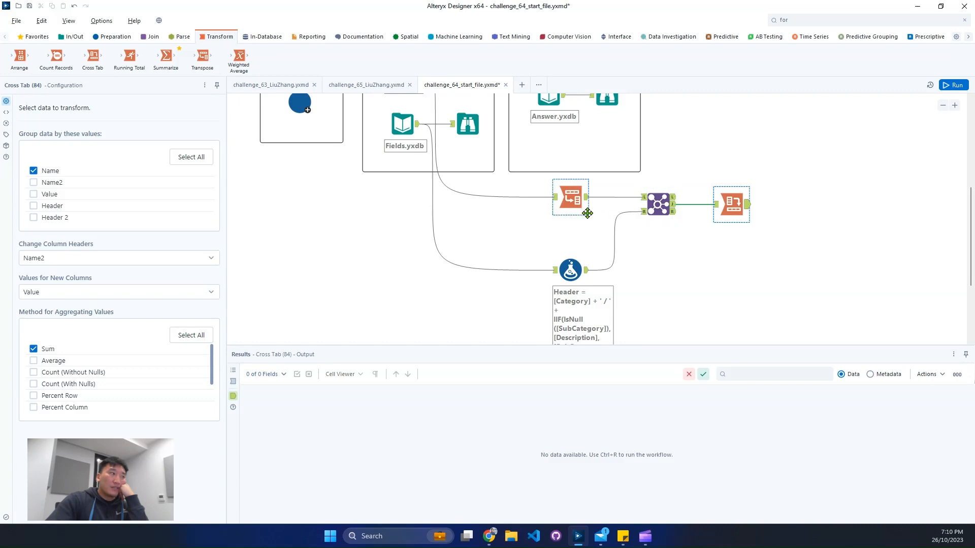
Step: Add a Dynamic Rename tool with the Cross Tab as its left input and the Formula output as its right input
left_click(828, 22)
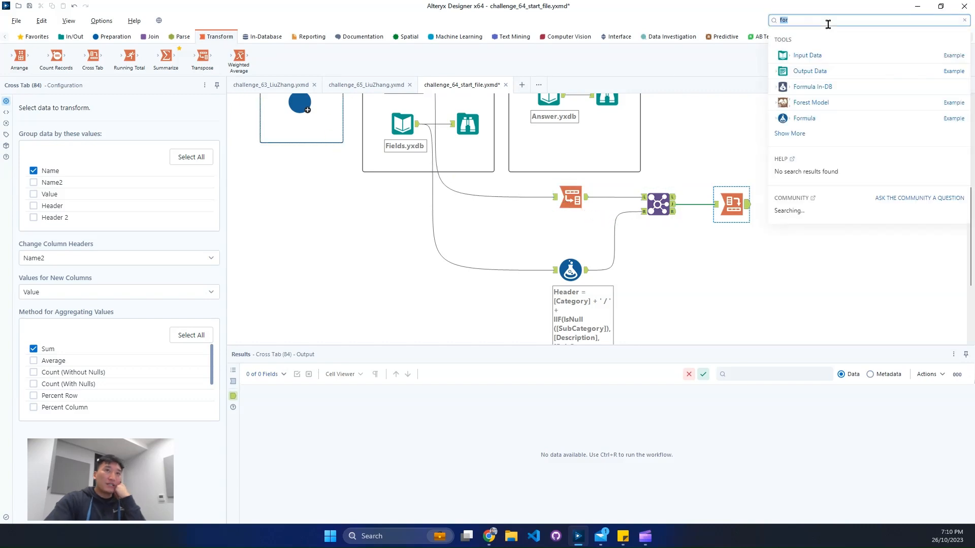
type("dyn")
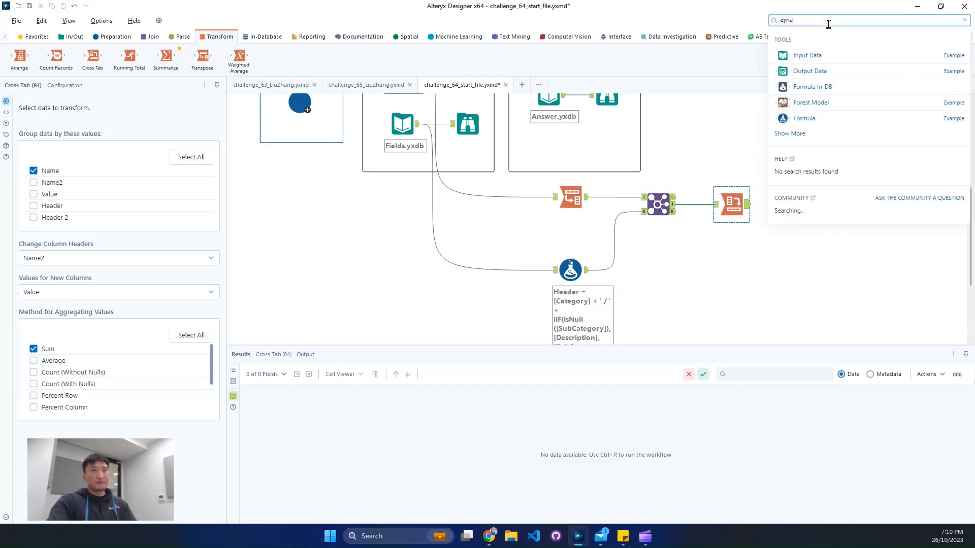
type("a")
left_click_drag(839, 105, 812, 211)
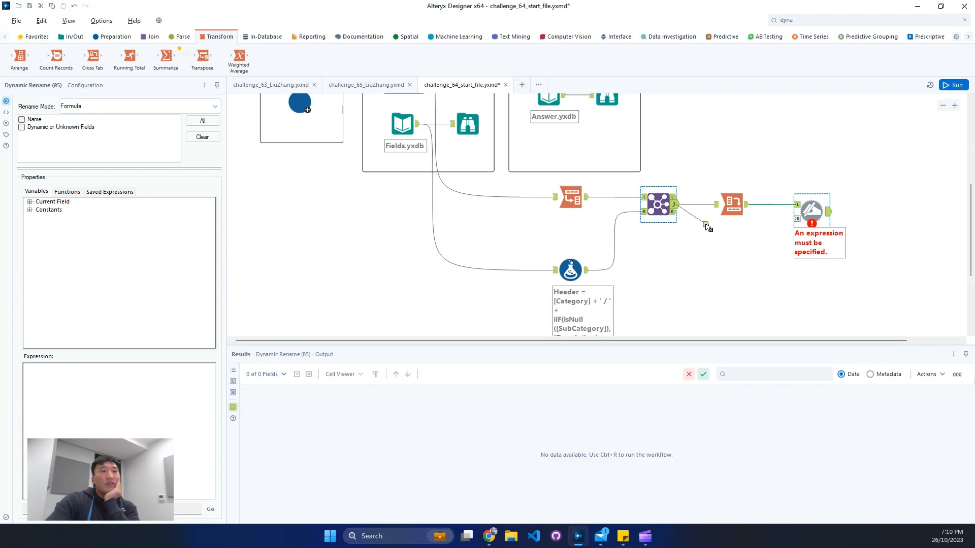
left_click_drag(587, 270, 807, 235)
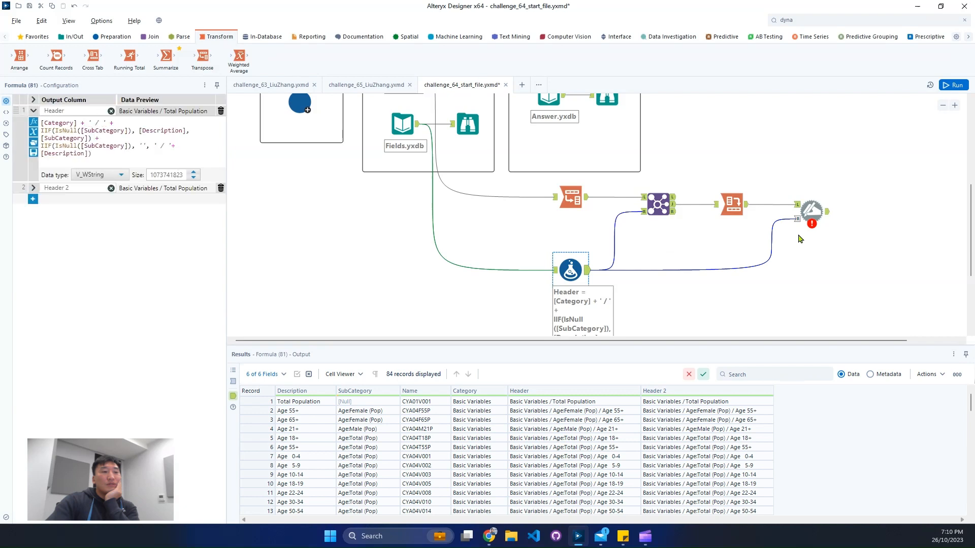
Step: Set Dynamic Rename to take field names from right input rows, with Name as the old field name and Header as the new one
left_click(811, 212)
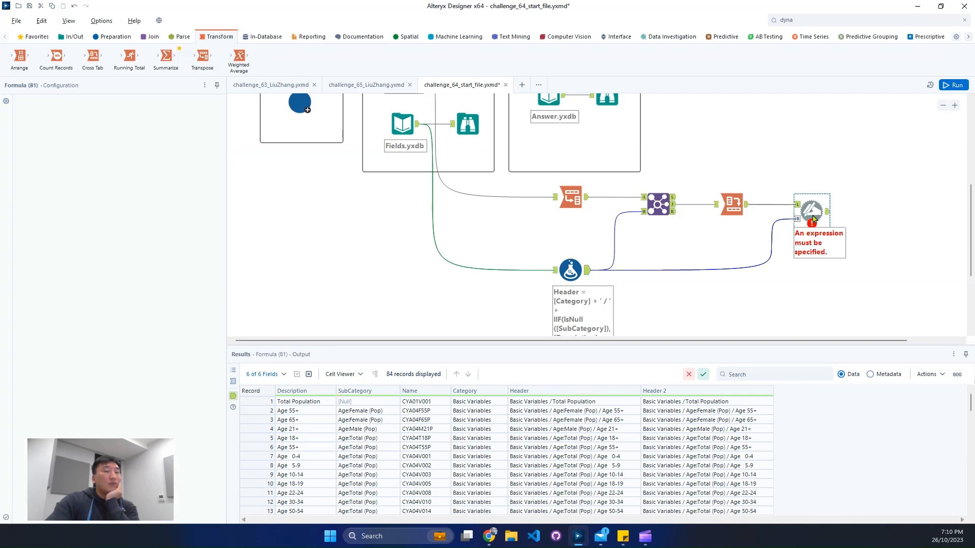
left_click(108, 107)
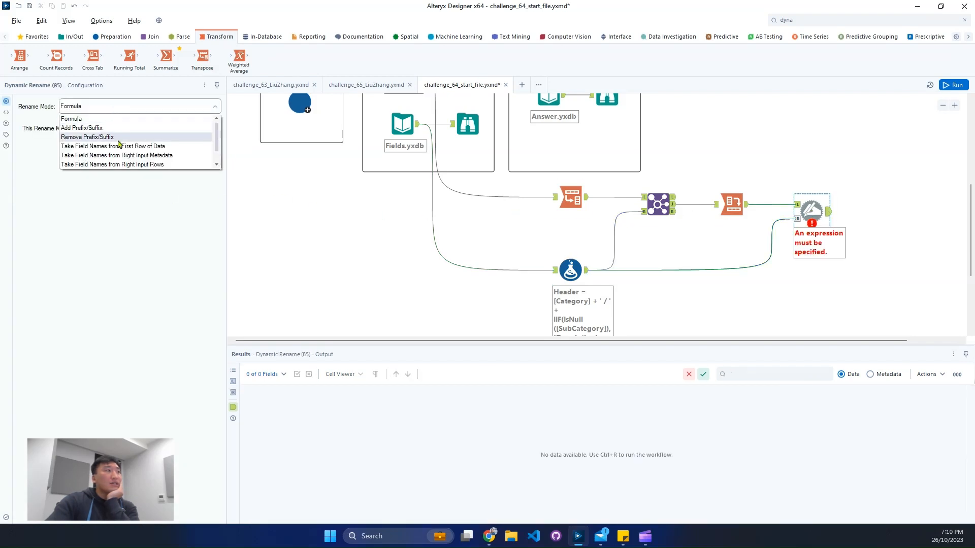
left_click(169, 166)
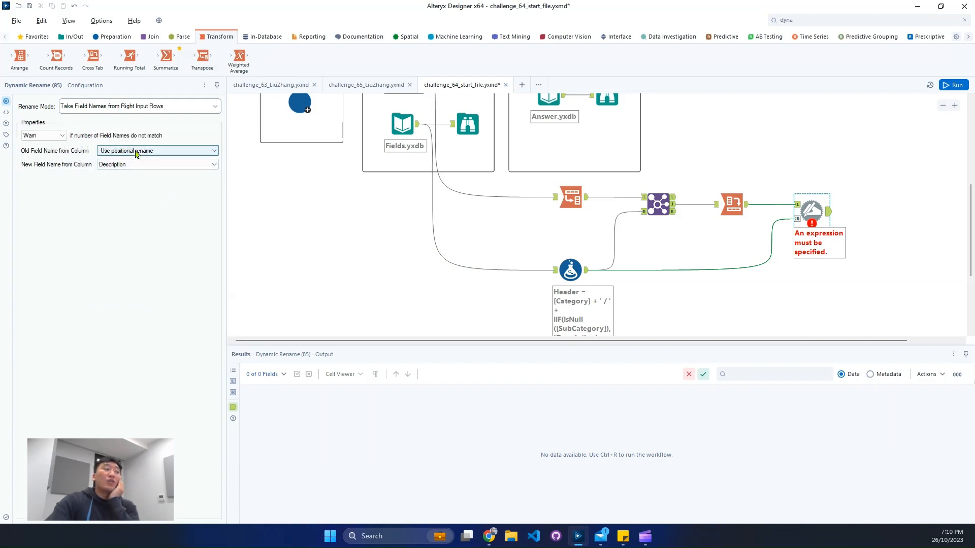
left_click(795, 219)
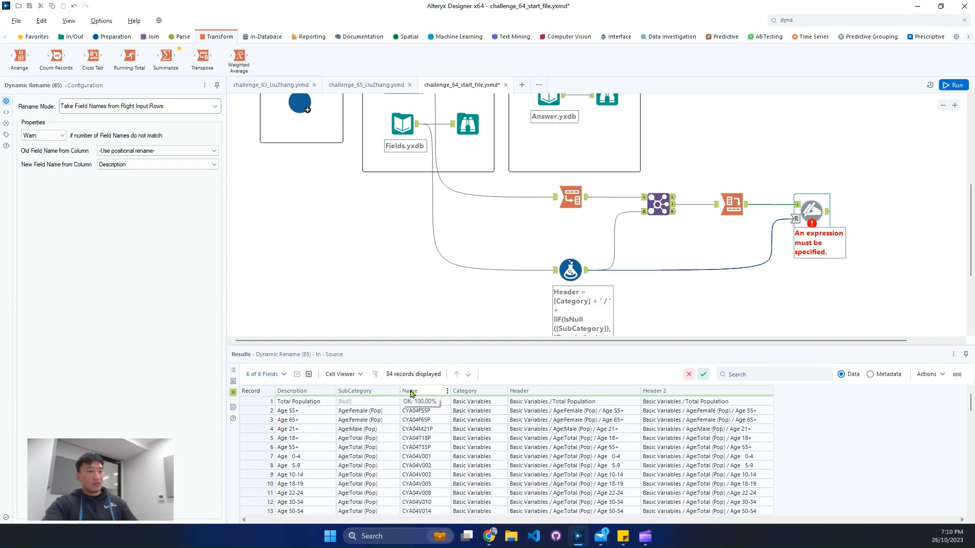
mouse_move(391, 380)
left_mouse_down()
mouse_move(457, 504)
mouse_move(444, 517)
left_mouse_up()
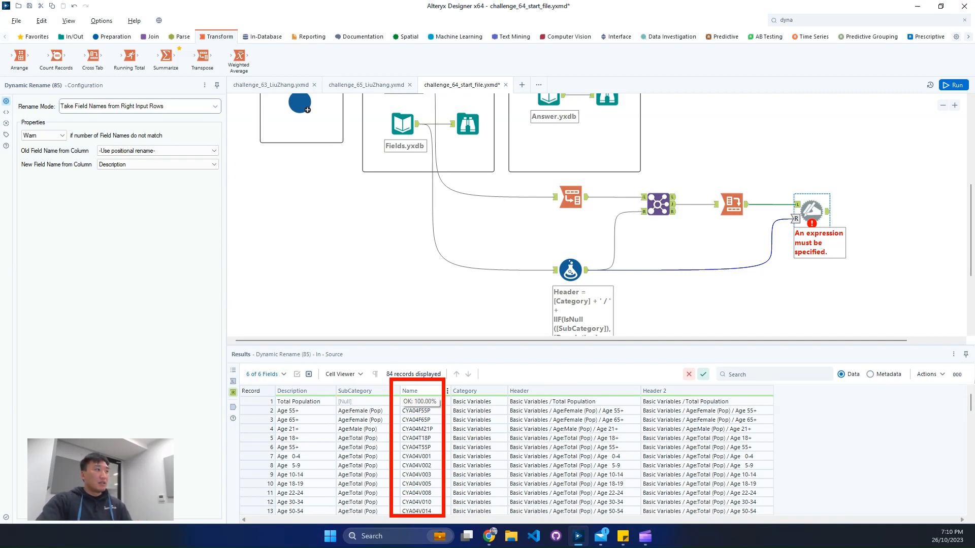
left_click(116, 150)
left_click(128, 181)
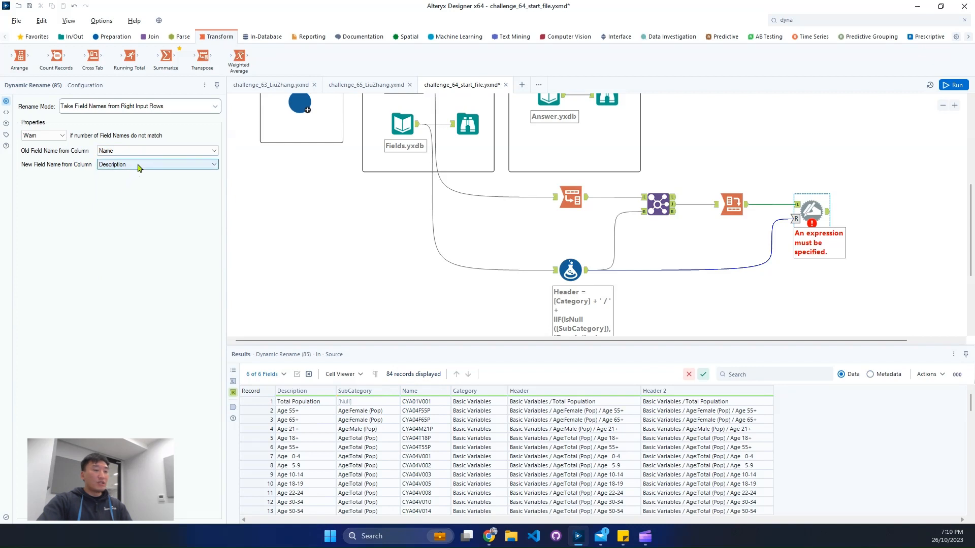
left_click(138, 168)
left_click(128, 205)
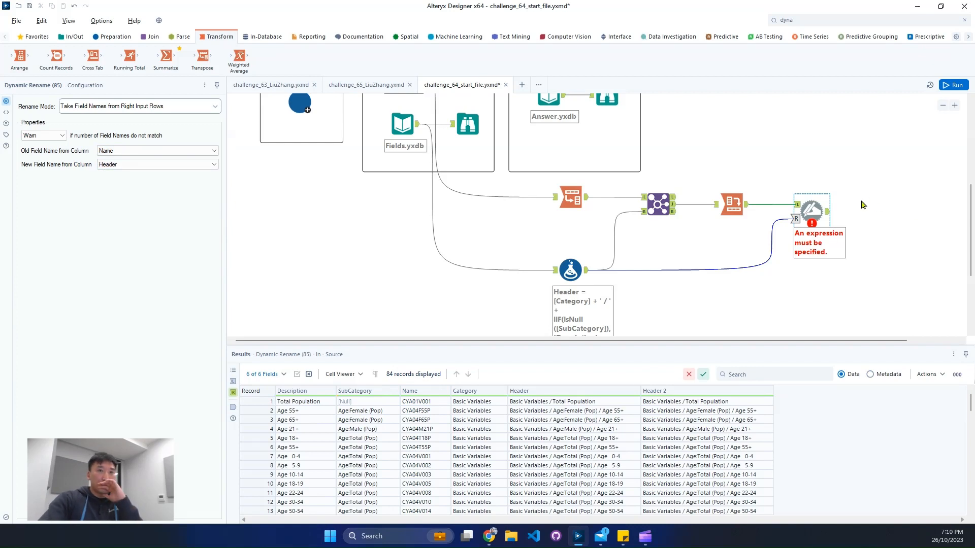
Step: Attach a Browse tool to the Dynamic Rename output and run the workflow
left_click(71, 37)
left_click_drag(56, 57, 884, 211)
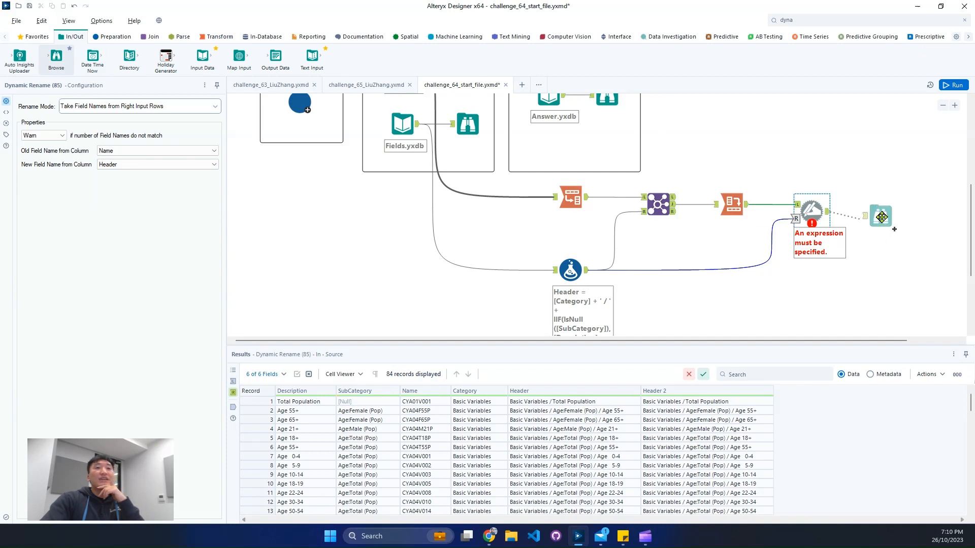
left_click(951, 85)
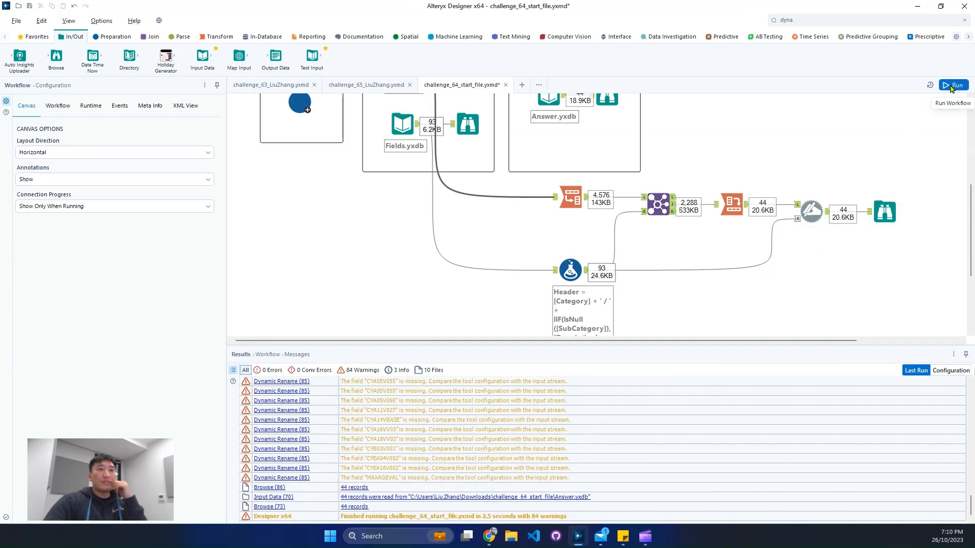
Step: Compare the records and field names of Answer.yxdb with the renamed output in the new Browse tool
scroll(653, 127, "up", 1)
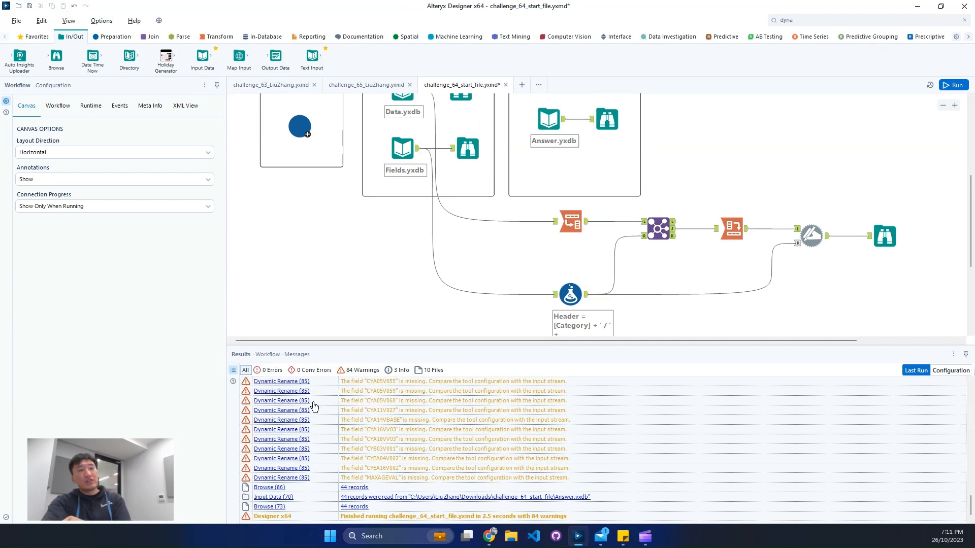
left_click(600, 133)
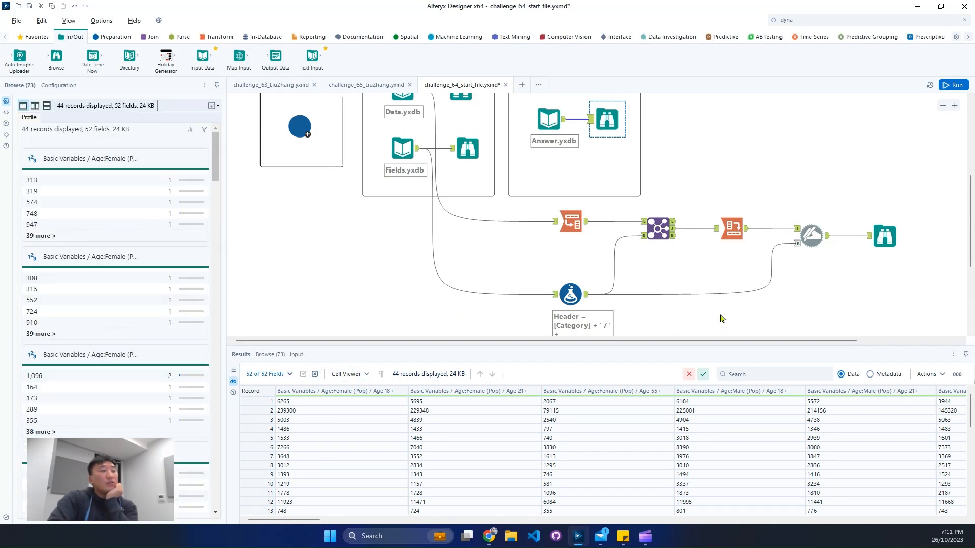
left_click(884, 250)
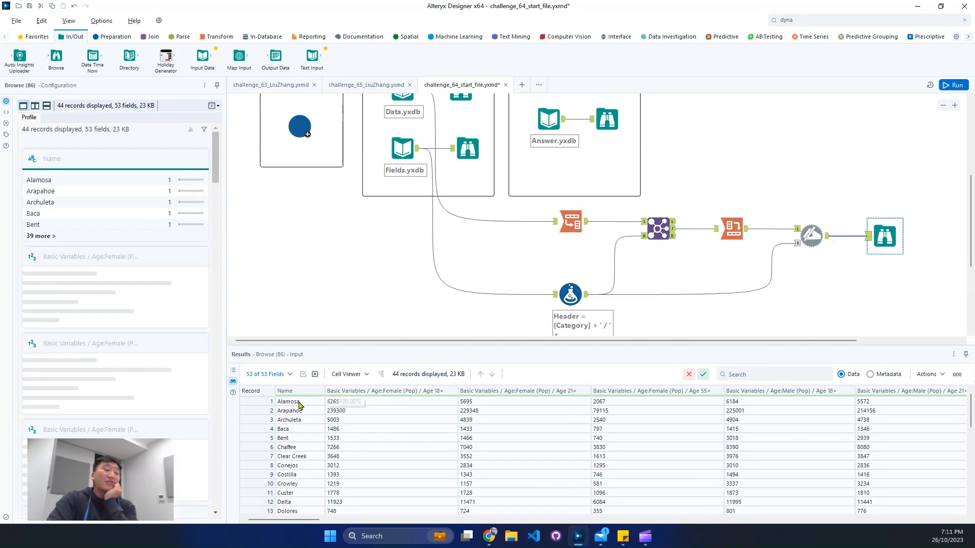
scroll(333, 446, "down", 2)
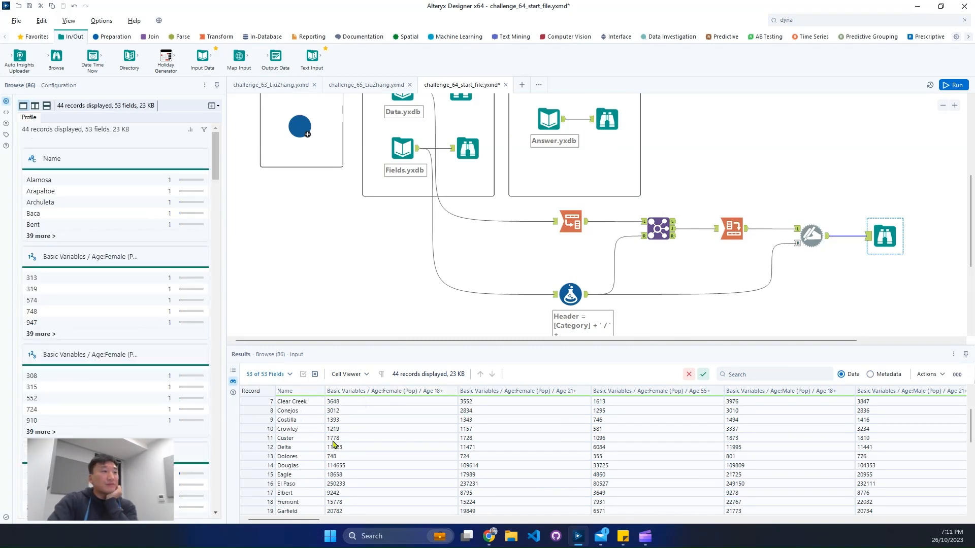
Step: Compare the first record and the field names of the renamed output with those of Answer.yxdb in their Browse tools
scroll(333, 446, "up", 2)
scroll(290, 411, "down", 1)
left_click(257, 404)
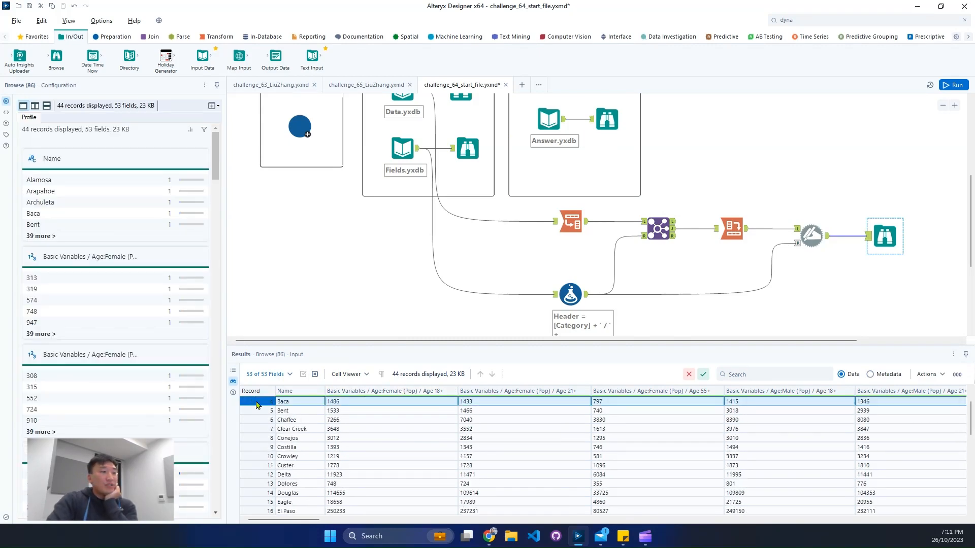
scroll(287, 416, "up", 1)
left_click(270, 402)
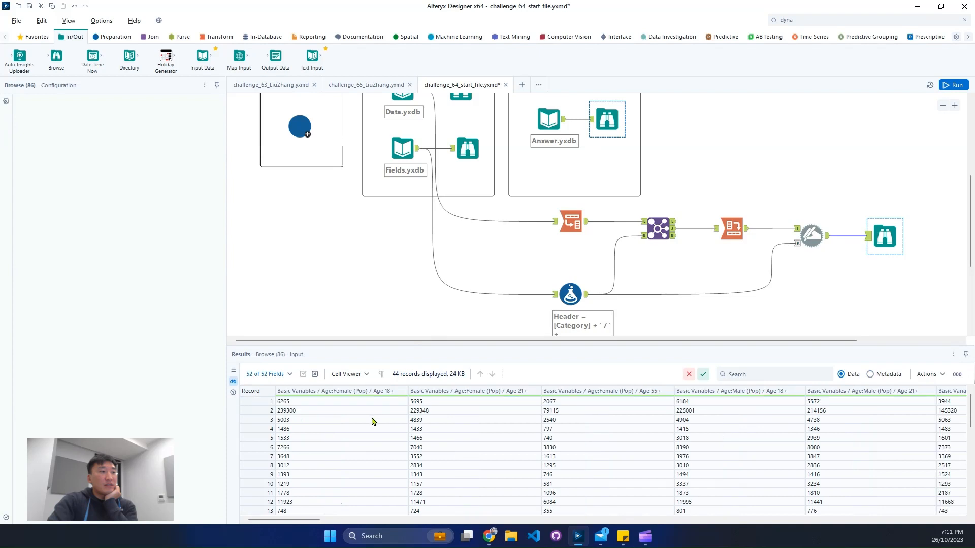
left_click(263, 402)
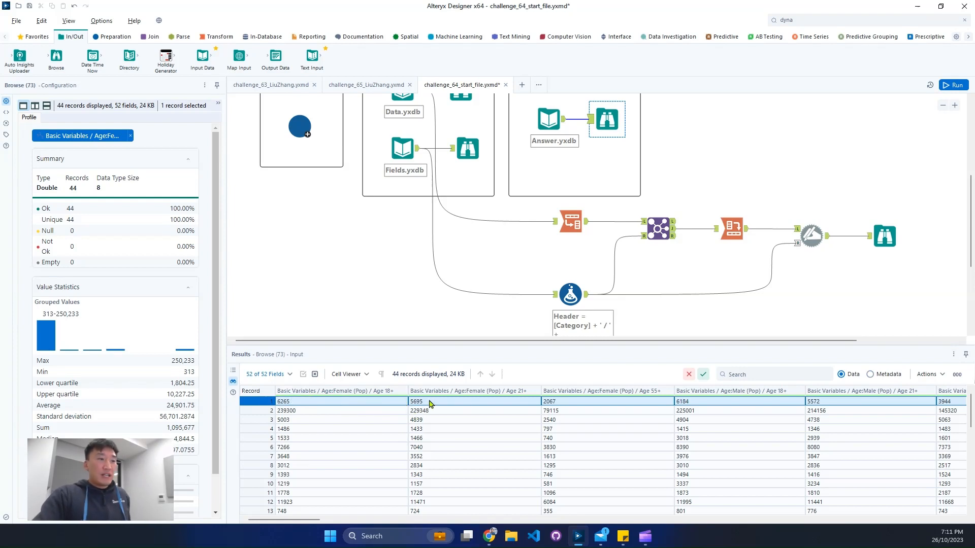
left_click(883, 238)
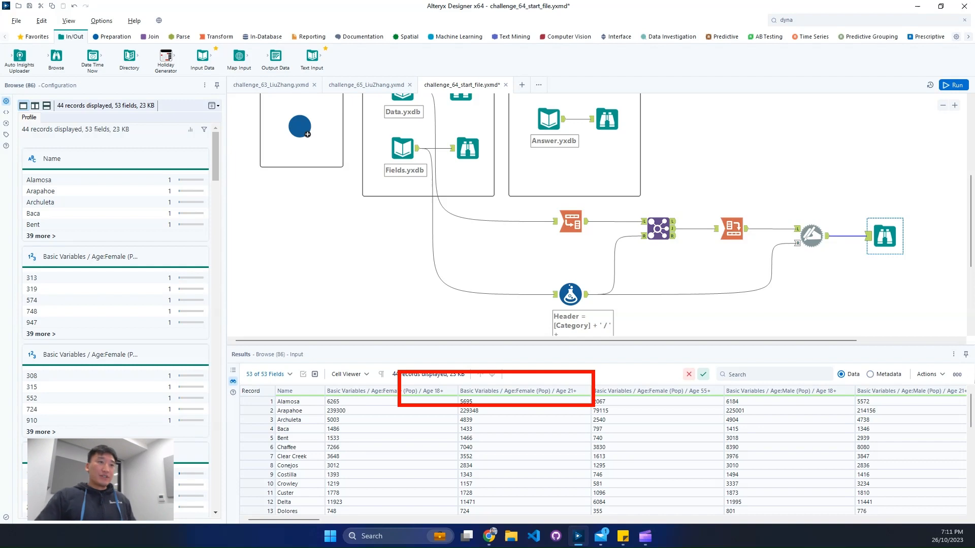
Step: Review the Formula tool's Header expression, the fields passed from Fields.yxdb and the Join tool's configuration and joined output
left_click(567, 281)
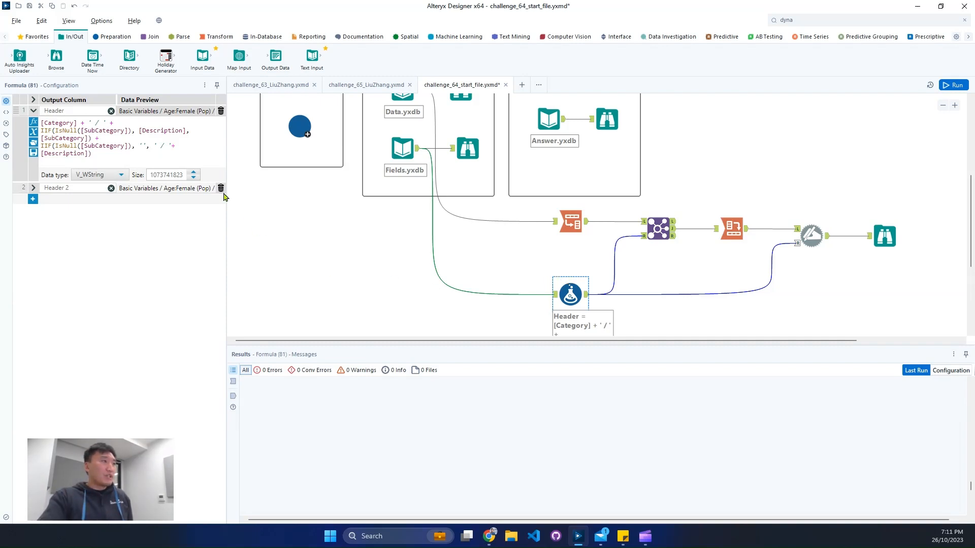
left_click(442, 284)
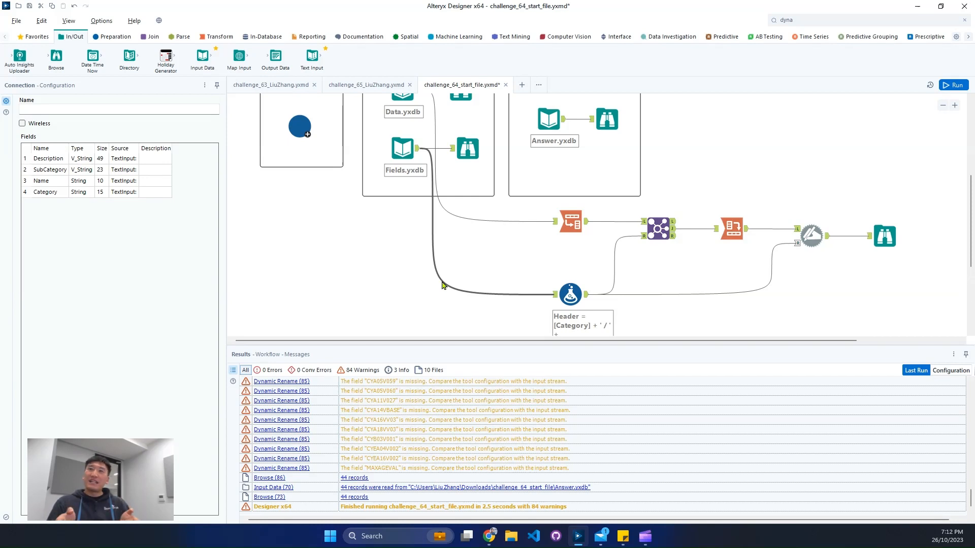
left_click(657, 230)
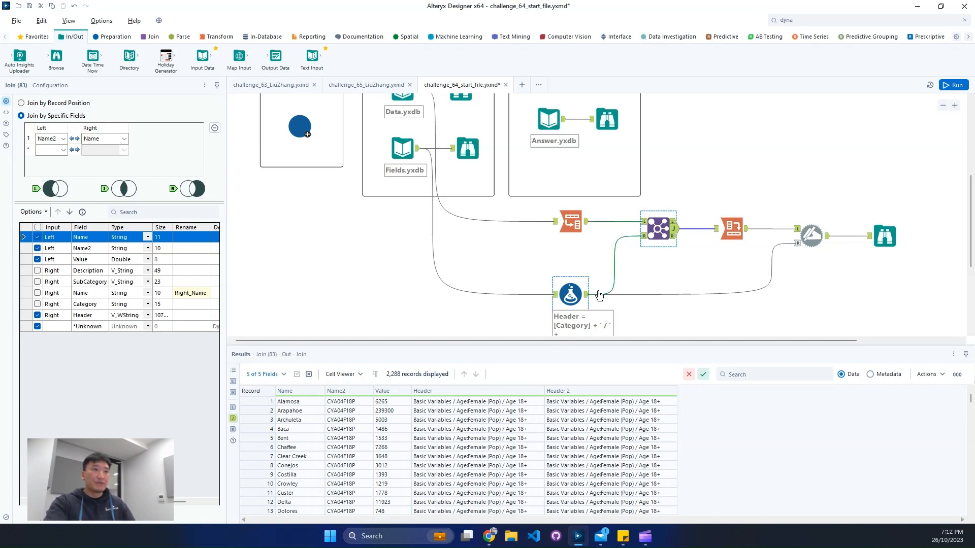
Step: Rerun the workflow and compare the fields and first record of Answer.yxdb with the output of the Dynamic Rename tool
left_click(726, 157)
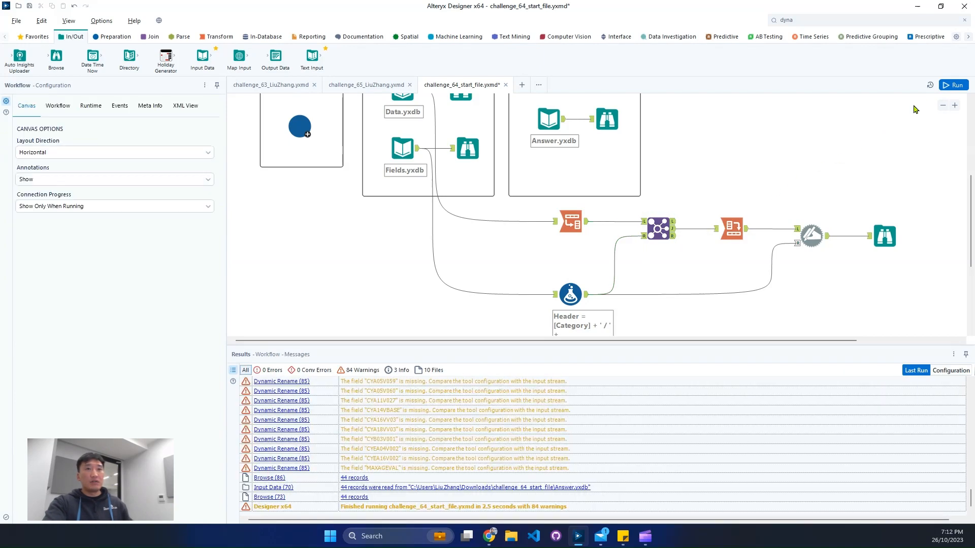
key("ctrl+r")
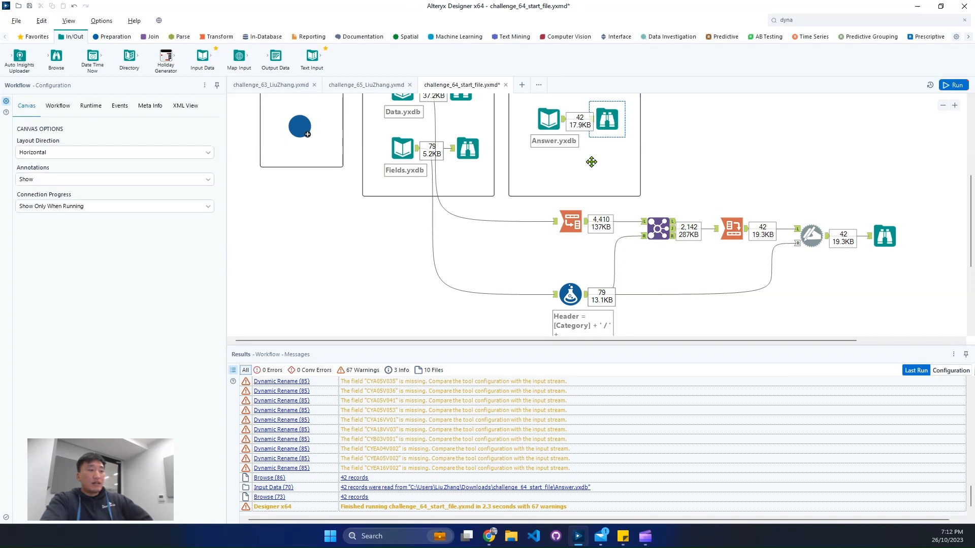
left_click(606, 122)
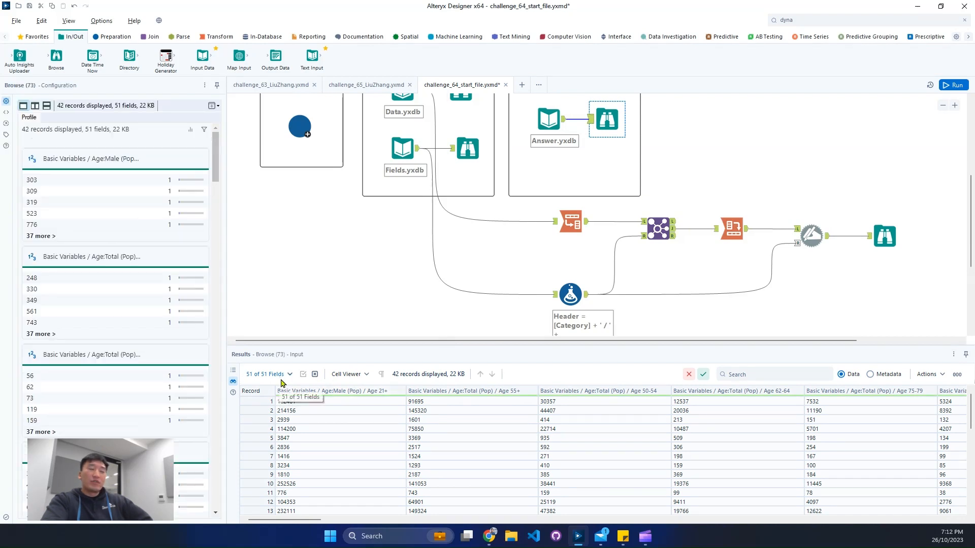
left_click(878, 241)
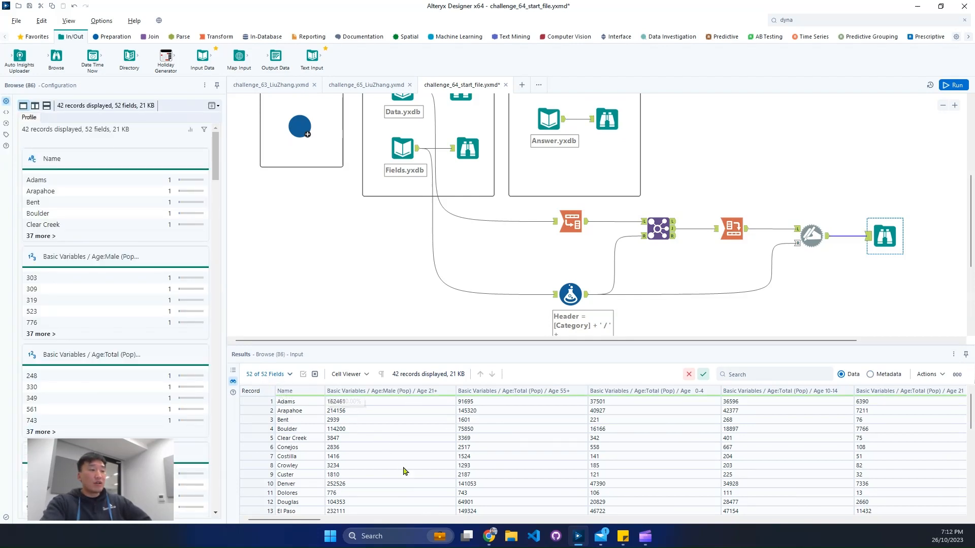
left_click(269, 402)
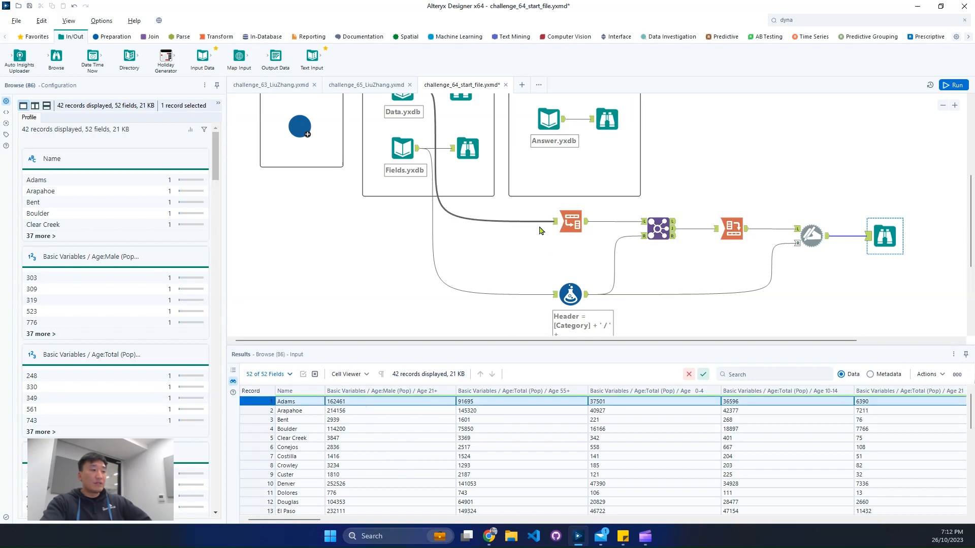
left_click(613, 128)
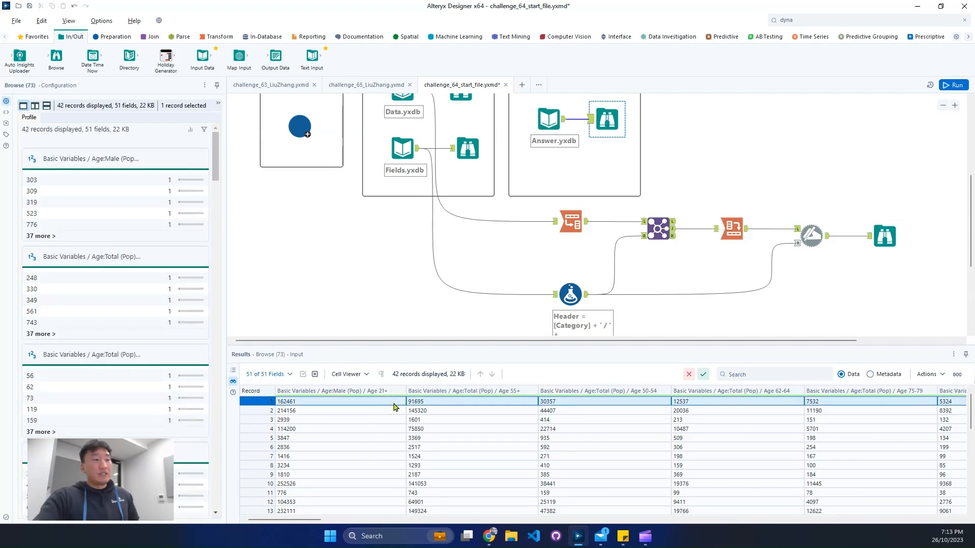
left_click(882, 237)
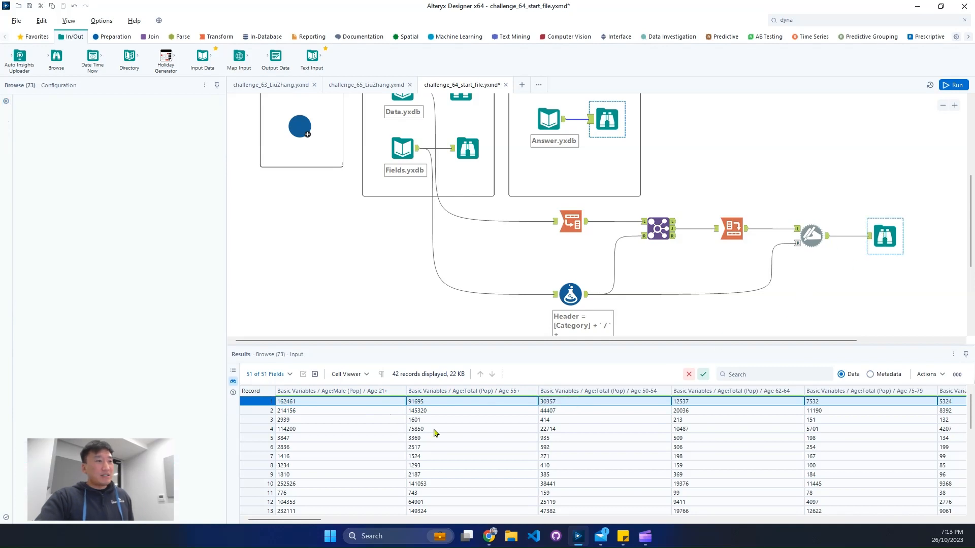